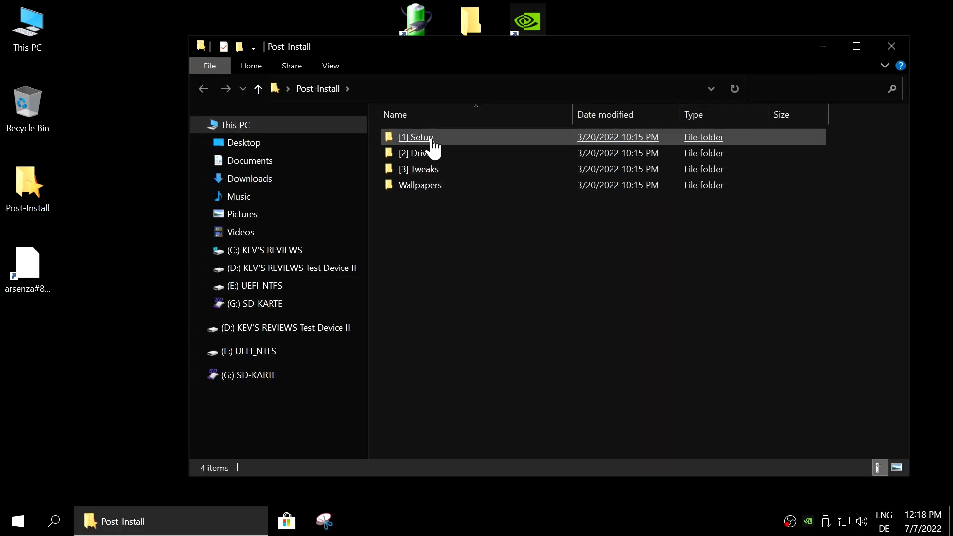
# Look through the Chrome Setup, System Libraries and Open Shell Setup folders inside [1] Setup, and return to Post-Install
pyautogui.doubleClick(432, 138)
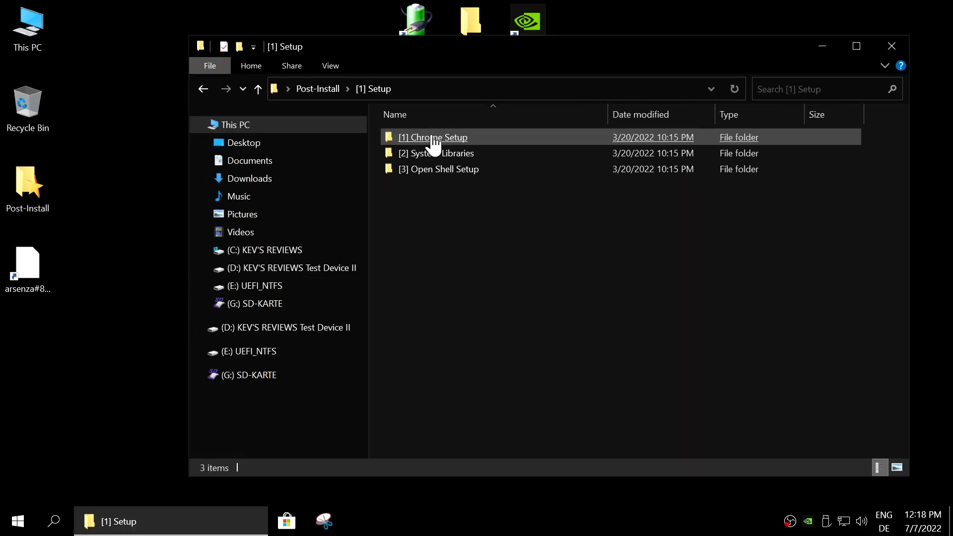
pyautogui.doubleClick(476, 144)
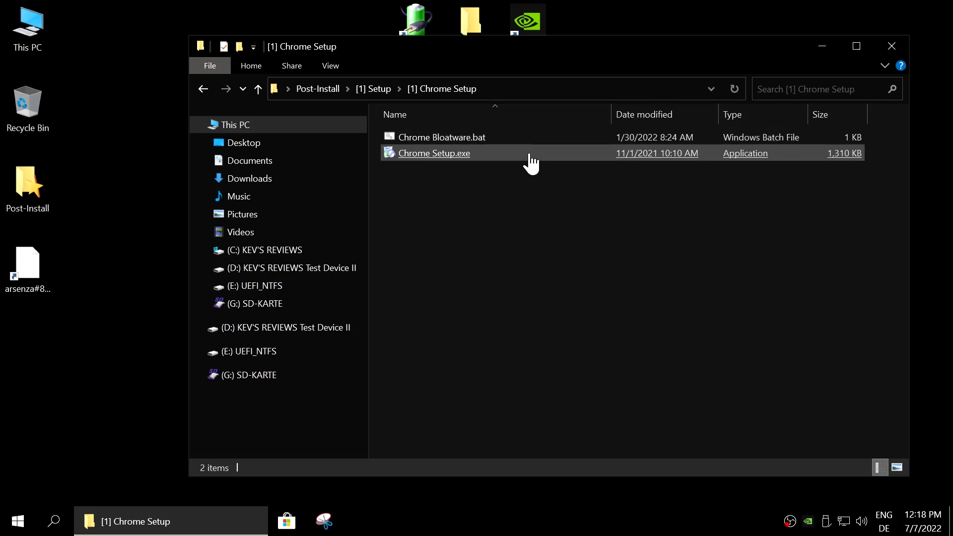
pyautogui.click(203, 88)
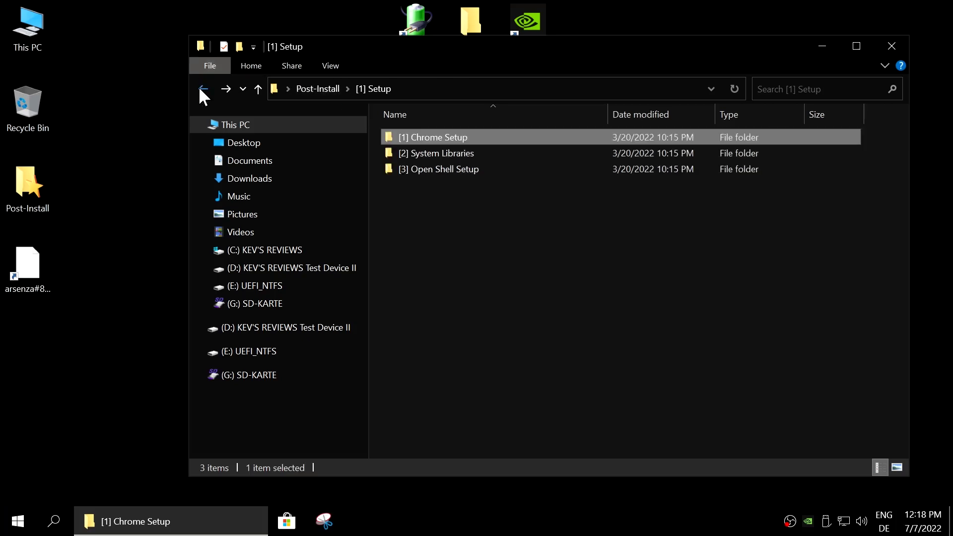
pyautogui.doubleClick(472, 158)
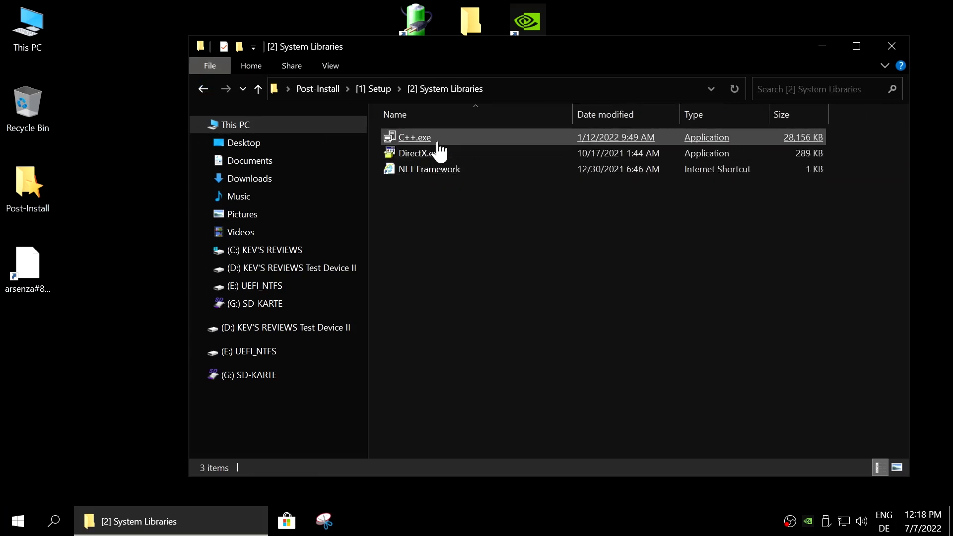
pyautogui.click(204, 88)
pyautogui.doubleClick(458, 170)
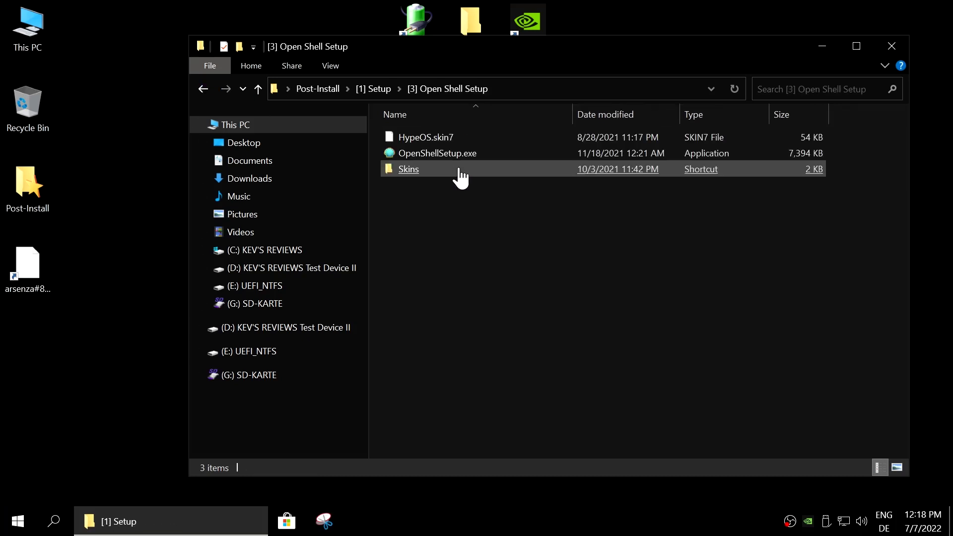
pyautogui.click(203, 89)
pyautogui.click(203, 88)
# Examine the files in the AMD folder inside [2] Drivers and return to the Drivers folder
pyautogui.doubleClick(411, 155)
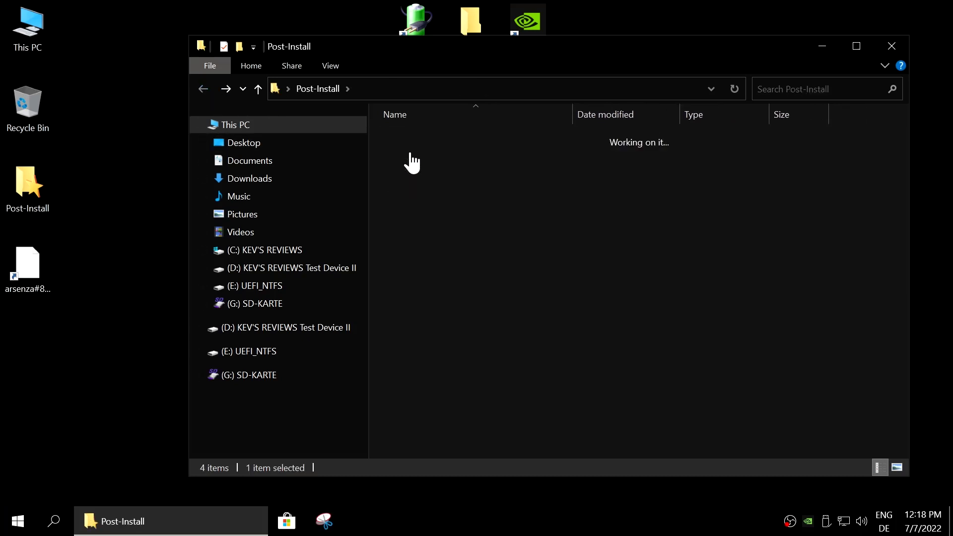
pyautogui.click(453, 139)
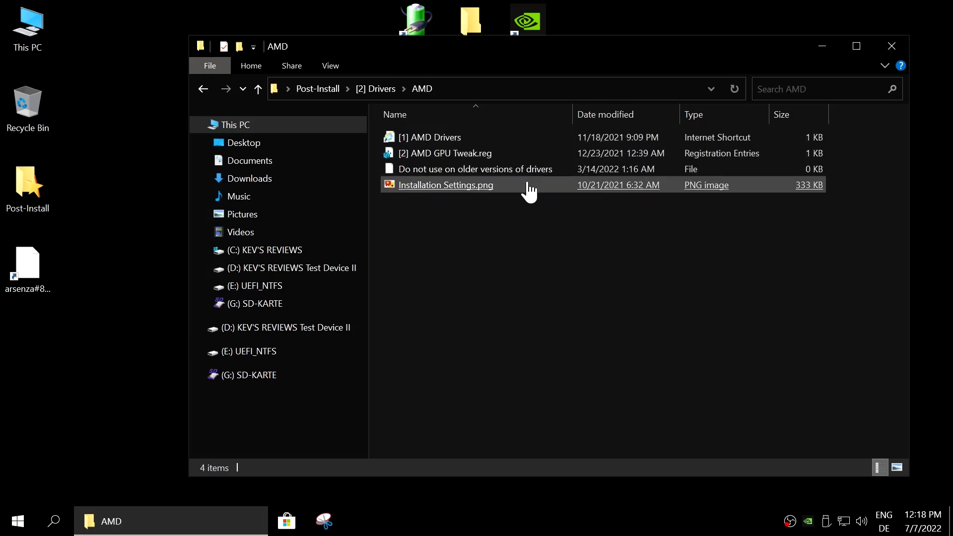
pyautogui.click(203, 89)
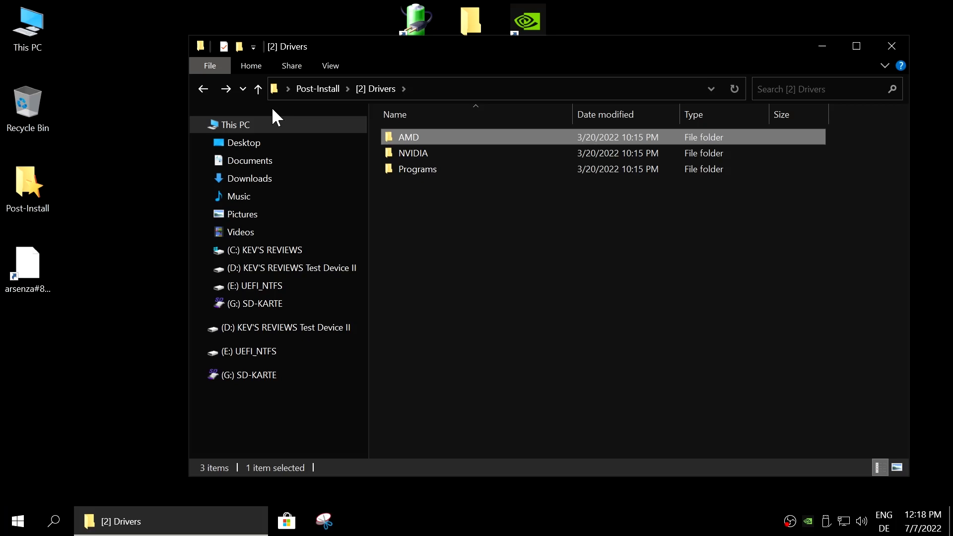
# Look through the NVCleanstall and Profile Inspector folders inside NVIDIA and return to the Drivers folder
pyautogui.doubleClick(417, 154)
pyautogui.click(488, 144)
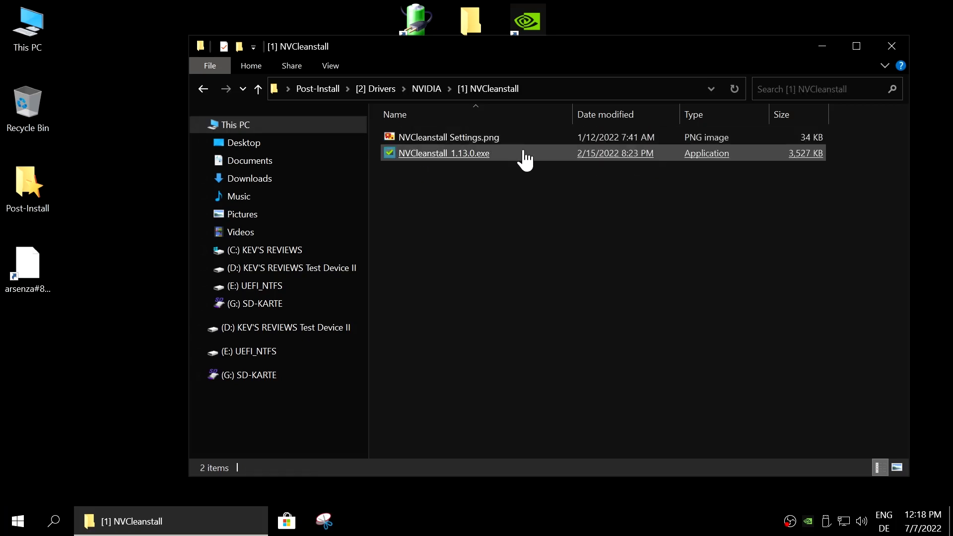
pyautogui.click(208, 82)
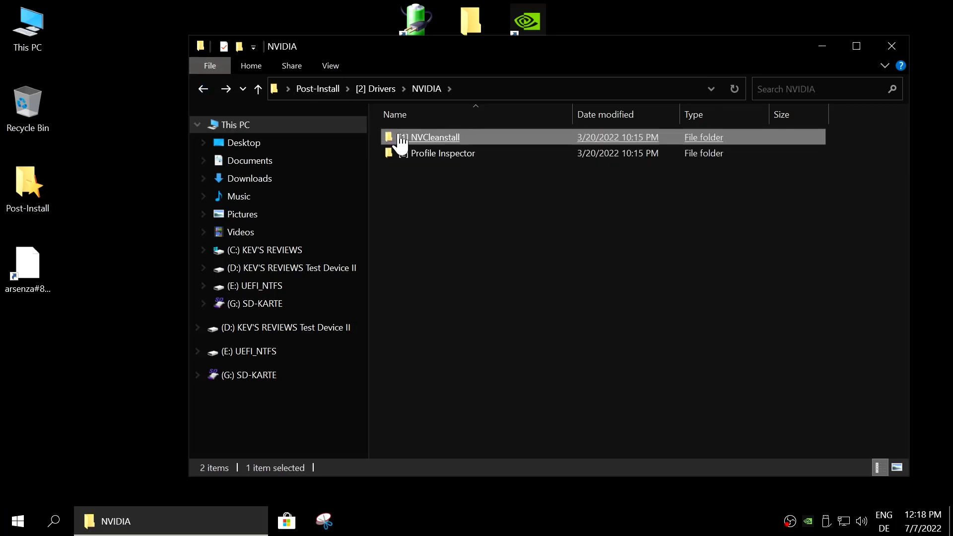
pyautogui.click(425, 154)
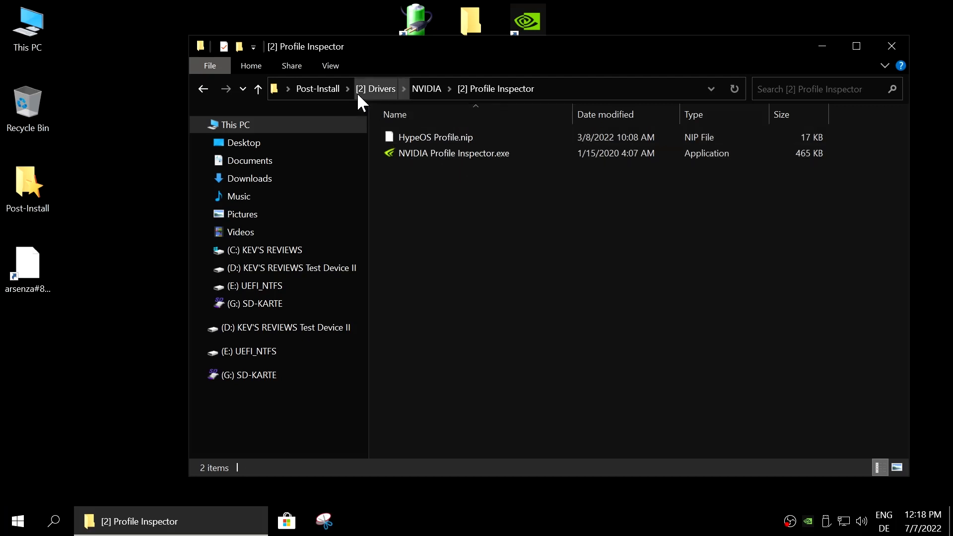
pyautogui.click(203, 89)
pyautogui.click(203, 89)
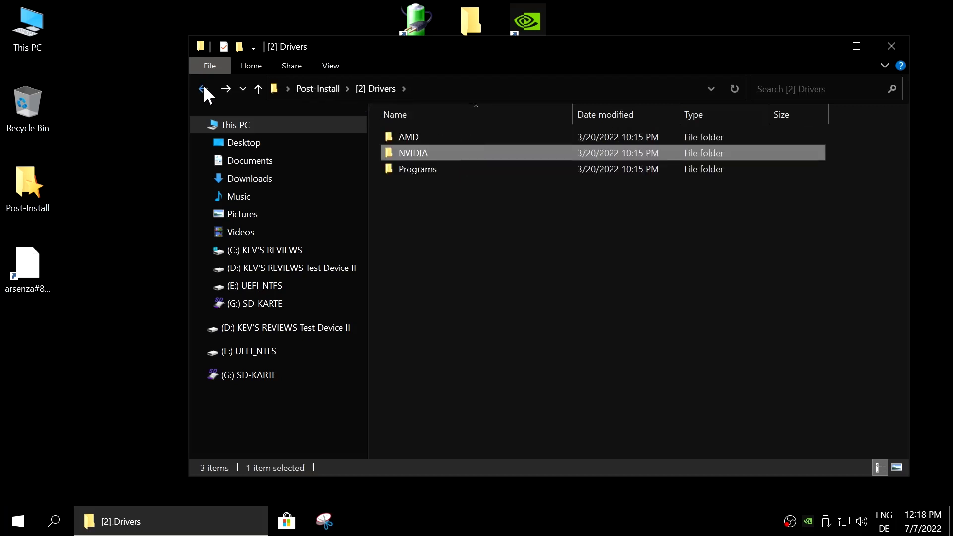
# Examine the Programs folder, read Readme.txt in its Display Driver Uninstaller folder, close it, and return to Post-Install
pyautogui.click(431, 170)
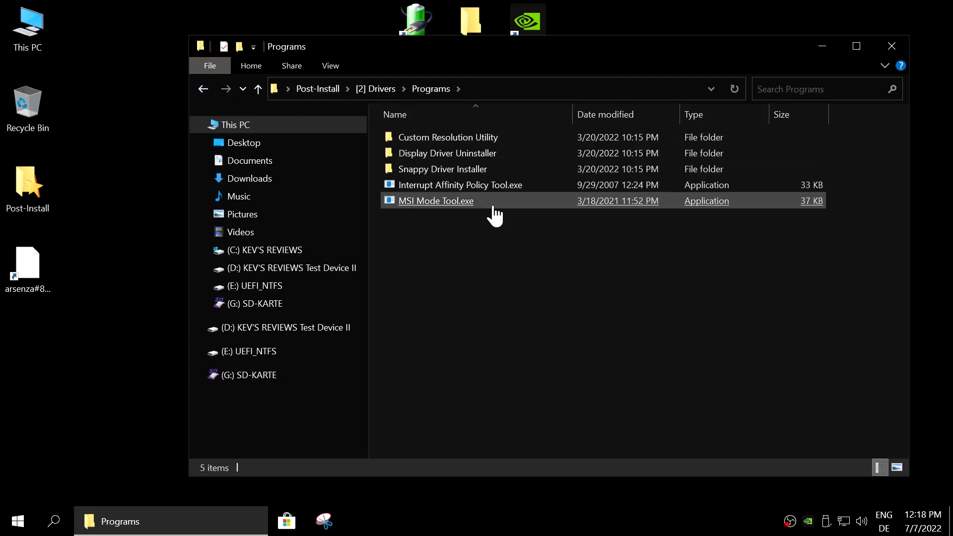
pyautogui.click(522, 140)
pyautogui.doubleClick(527, 157)
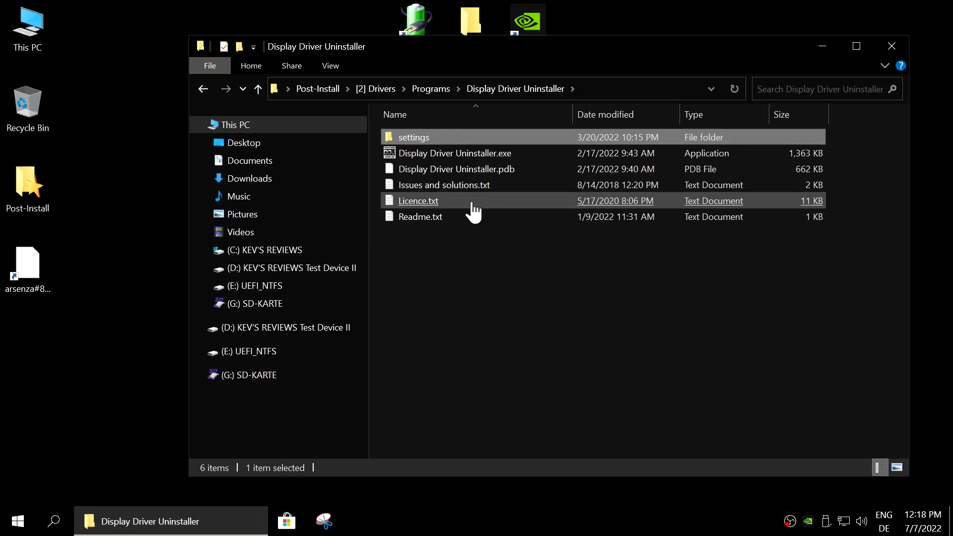
pyautogui.doubleClick(441, 217)
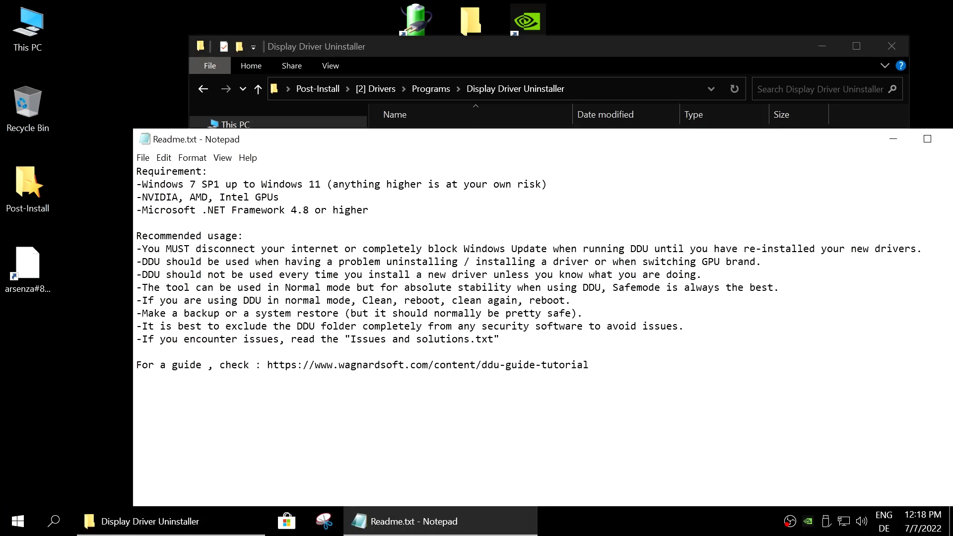
pyautogui.moveTo(877, 144); pyautogui.dragTo(799, 141)
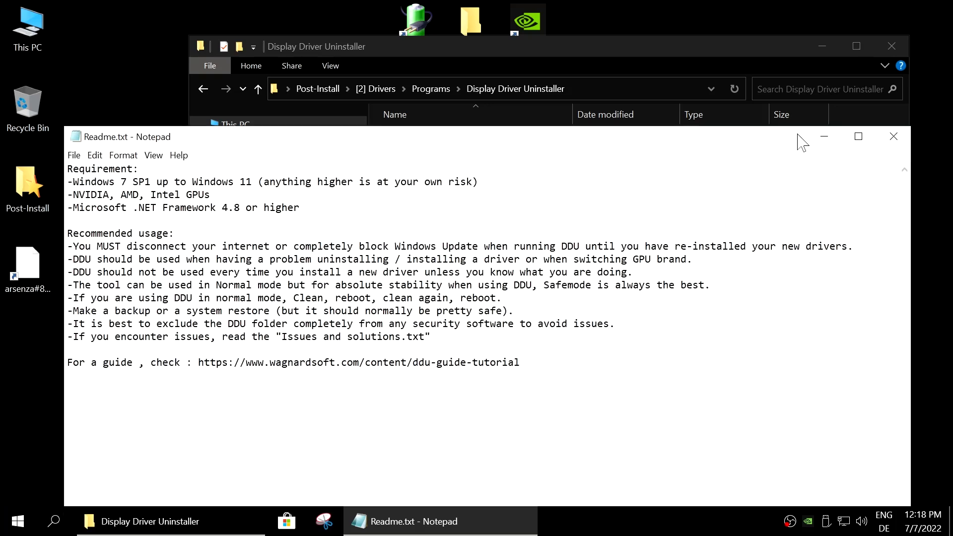
pyautogui.click(892, 141)
pyautogui.click(203, 89)
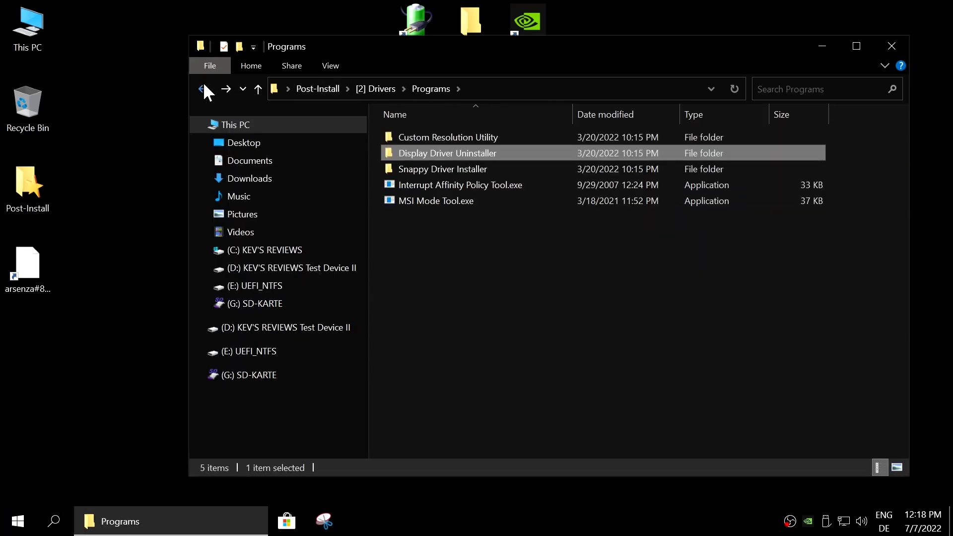
pyautogui.click(203, 89)
pyautogui.click(203, 89)
# Examine the registry files in the System Fixes folder under [3] Tweaks > [1] System Correction
pyautogui.doubleClick(419, 169)
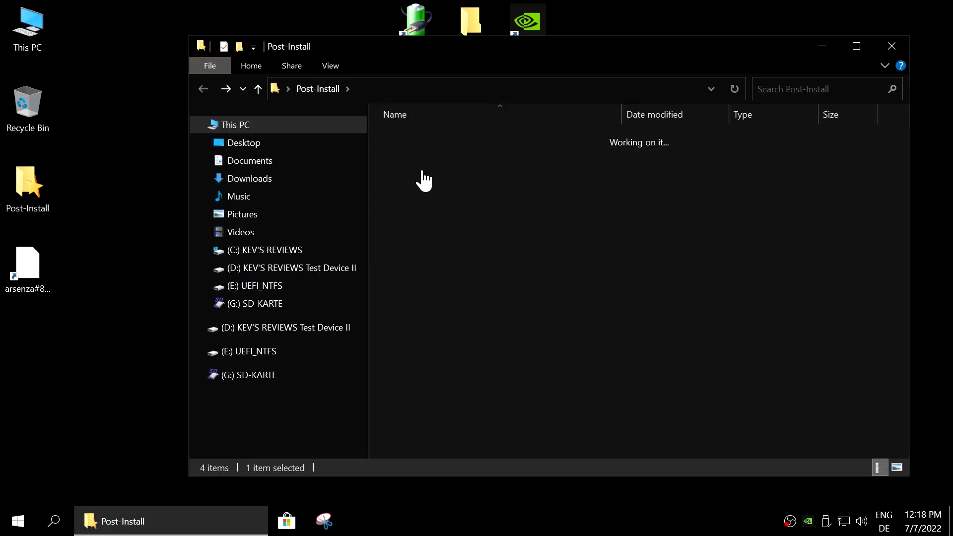
pyautogui.doubleClick(481, 140)
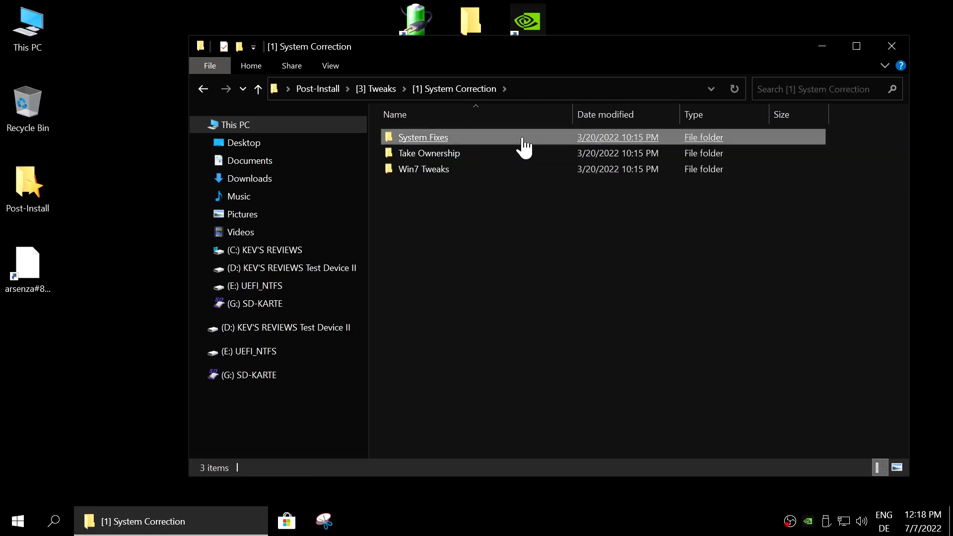
pyautogui.doubleClick(520, 139)
pyautogui.click(528, 143)
pyautogui.click(525, 153)
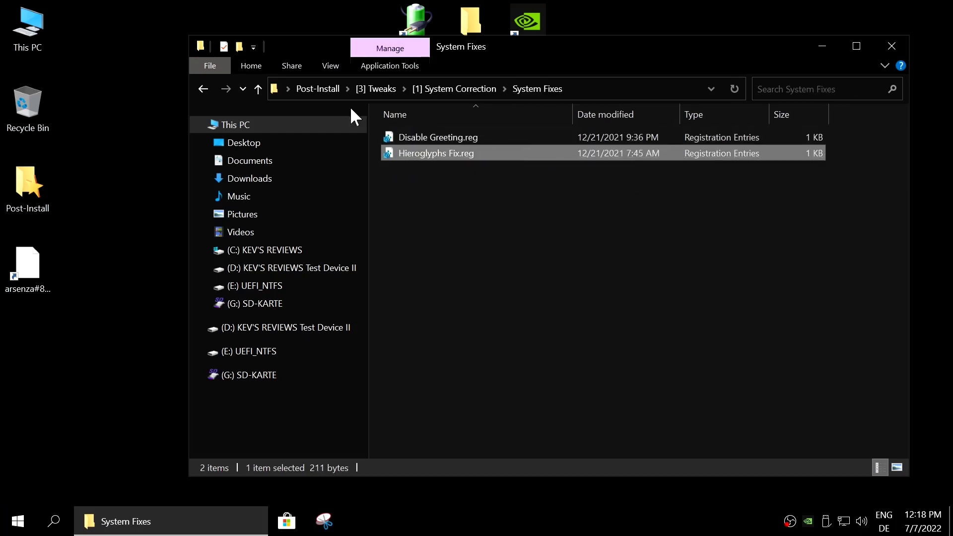
pyautogui.click(201, 89)
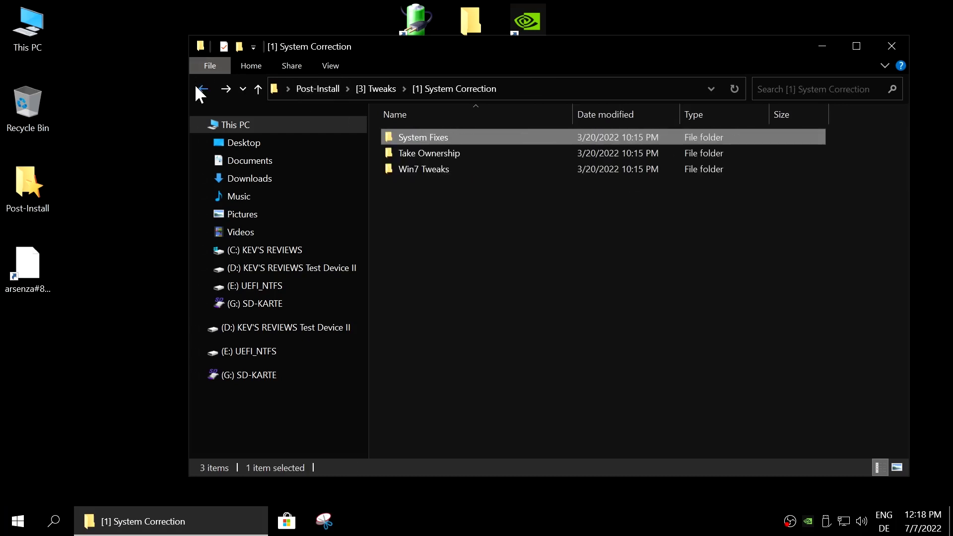
# Examine the registry files in the Take Ownership and Win7 Tweaks folders, and return to [3] Tweaks
pyautogui.doubleClick(456, 155)
pyautogui.click(531, 157)
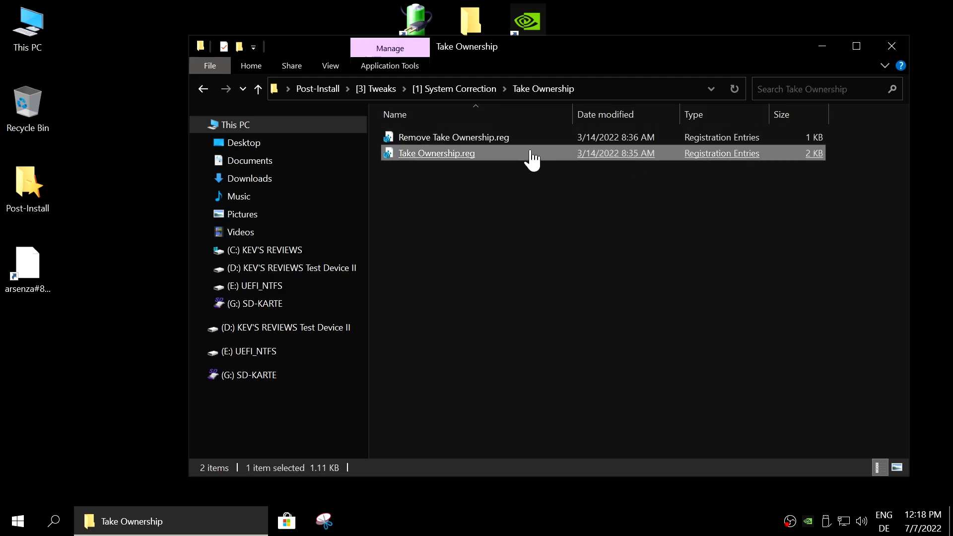
pyautogui.click(204, 88)
pyautogui.doubleClick(440, 169)
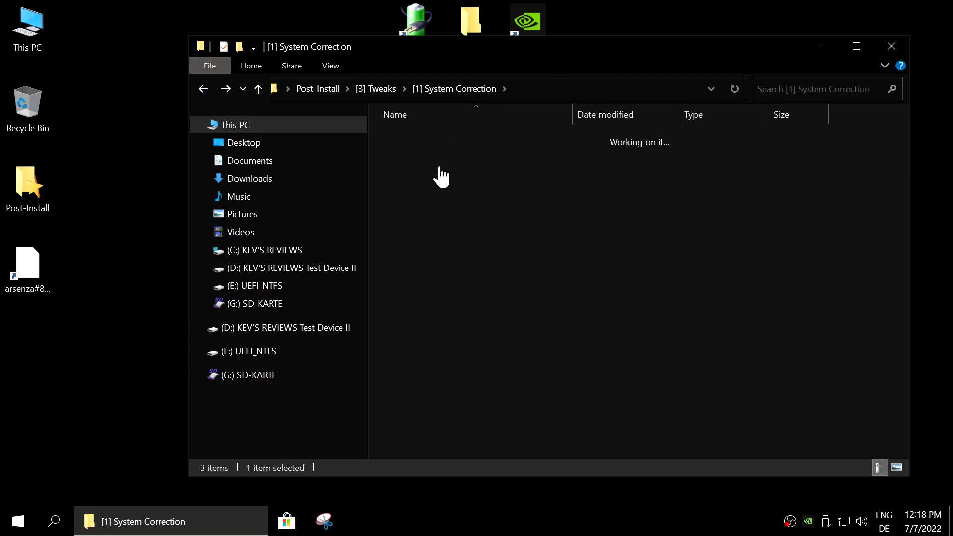
pyautogui.click(484, 154)
pyautogui.click(462, 137)
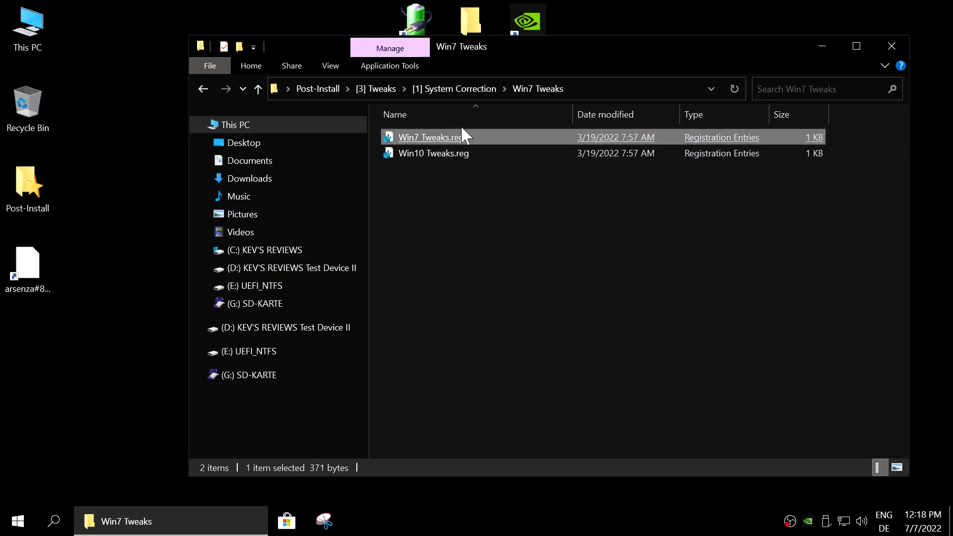
pyautogui.click(201, 89)
pyautogui.click(201, 89)
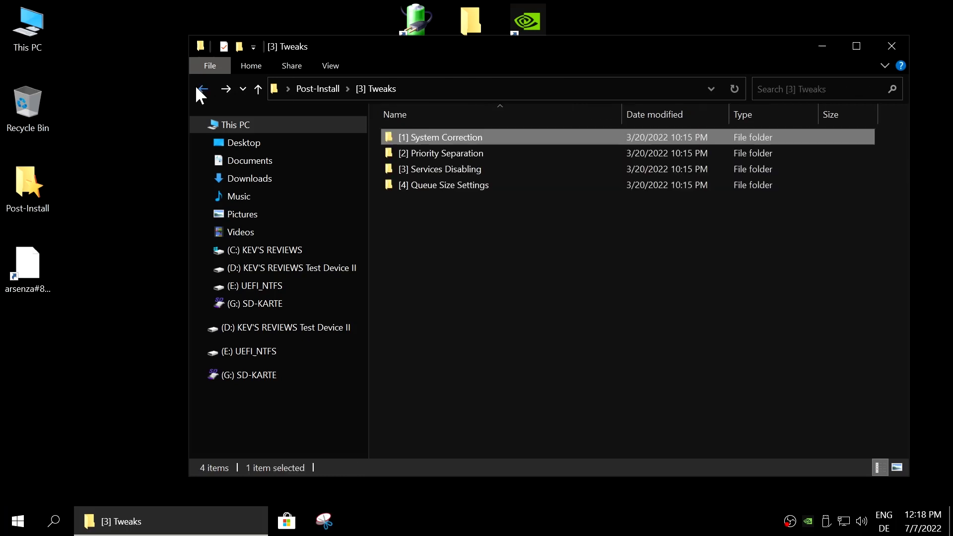
# Examine the 24, 26 and 28 hex registry files in the [2] Priority Separation folder
pyautogui.doubleClick(425, 154)
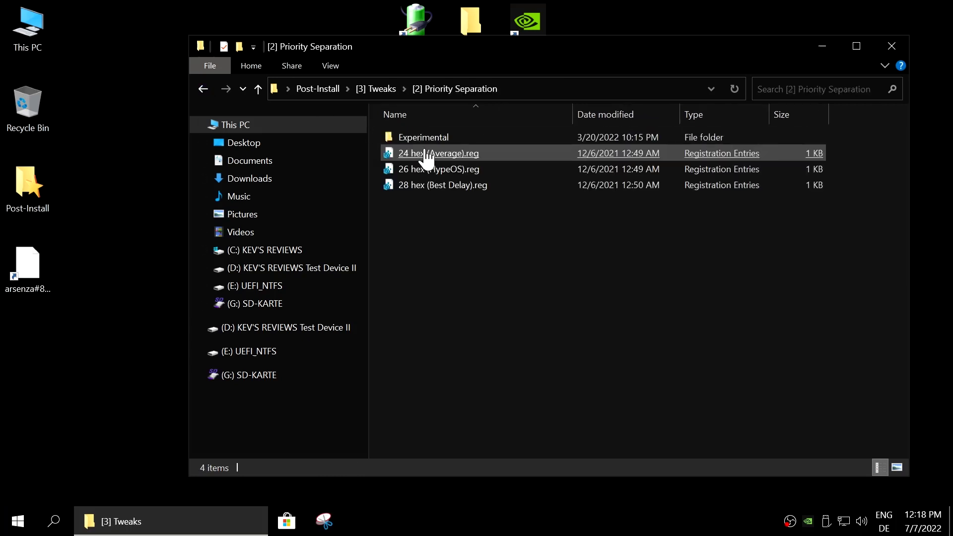
pyautogui.click(511, 157)
pyautogui.click(514, 169)
pyautogui.click(506, 185)
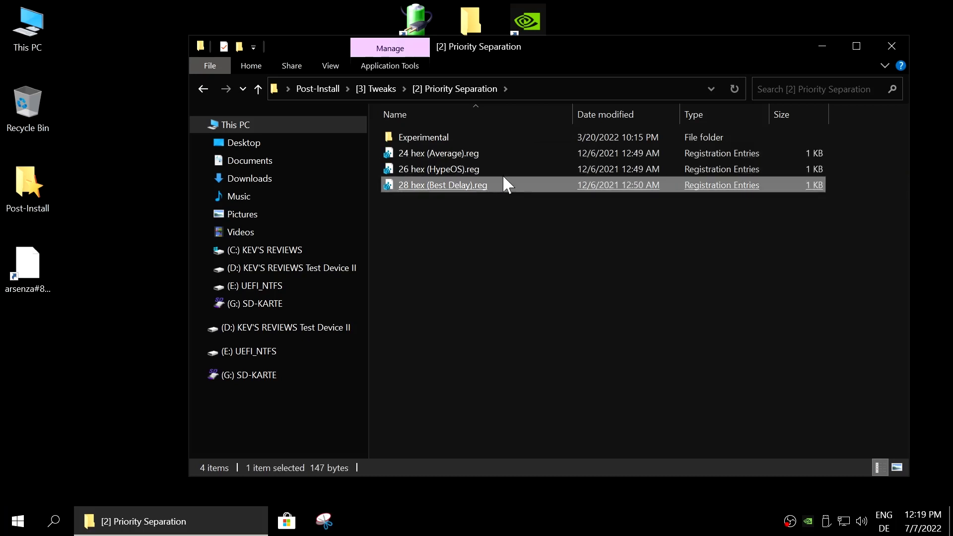
# Examine the hex registry files in the Experimental subfolder of Priority Separation and return to [3] Tweaks
pyautogui.click(452, 139)
pyautogui.doubleClick(452, 139)
pyautogui.click(519, 155)
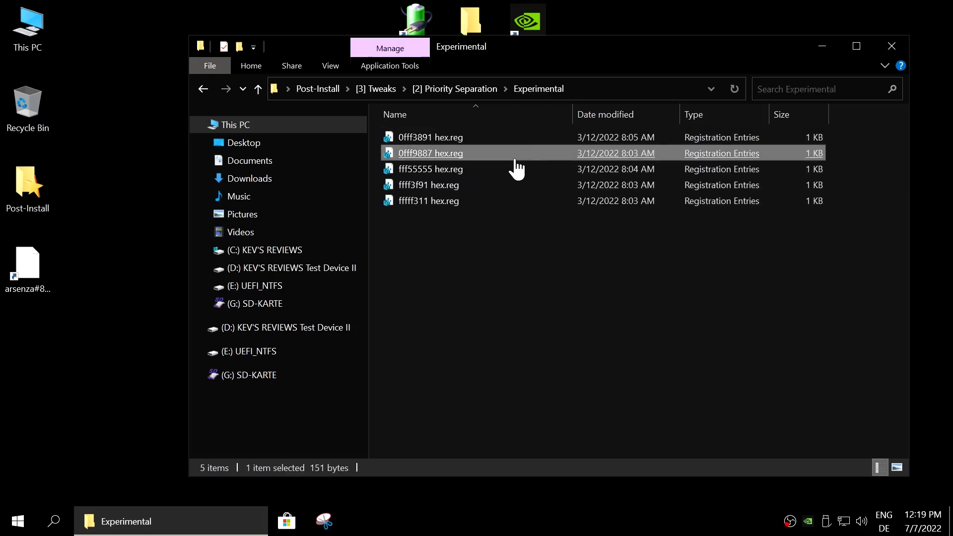
pyautogui.click(514, 169)
pyautogui.click(505, 186)
pyautogui.click(502, 201)
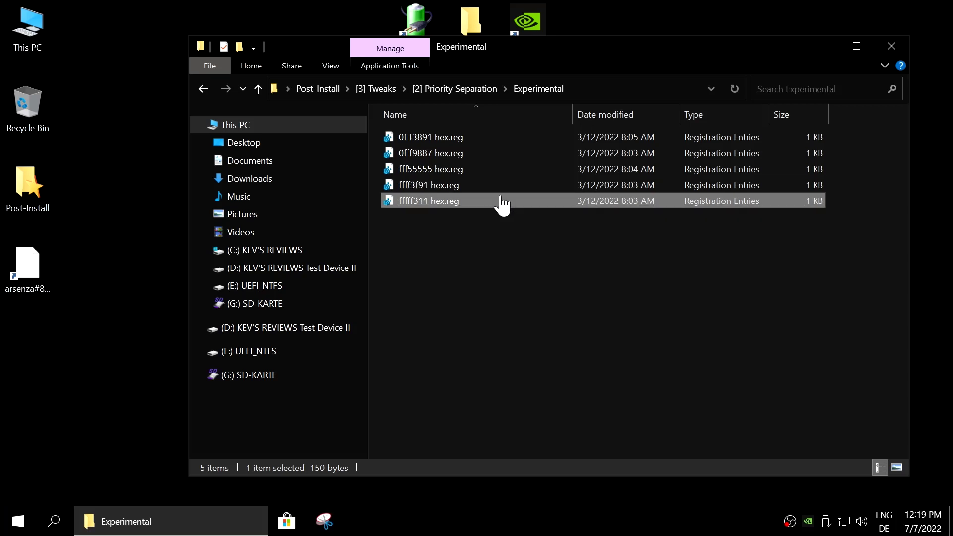
pyautogui.click(194, 87)
pyautogui.click(195, 87)
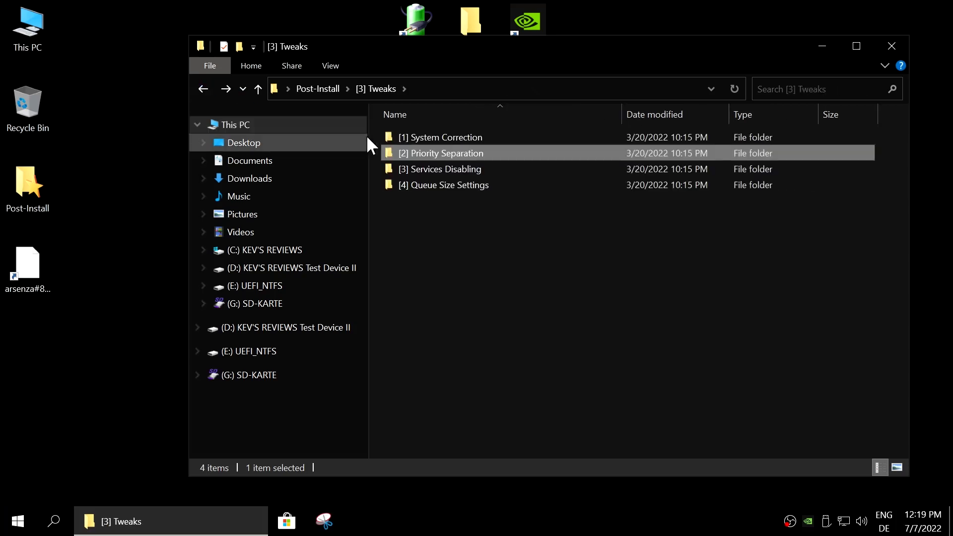
# Examine the batch files in [3] Services Disabling and the keyboard and mouse registry files in [4] Queue Size Settings
pyautogui.click(436, 170)
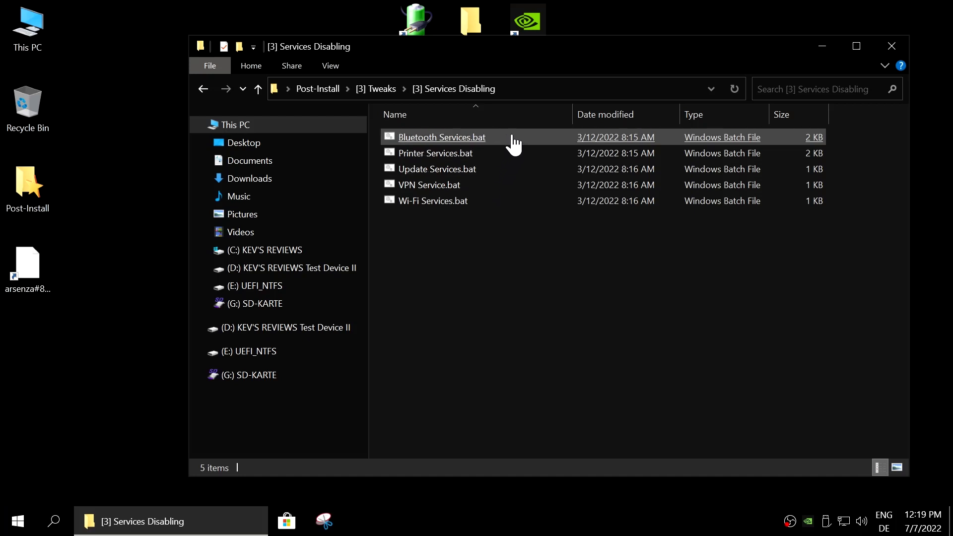
pyautogui.click(205, 90)
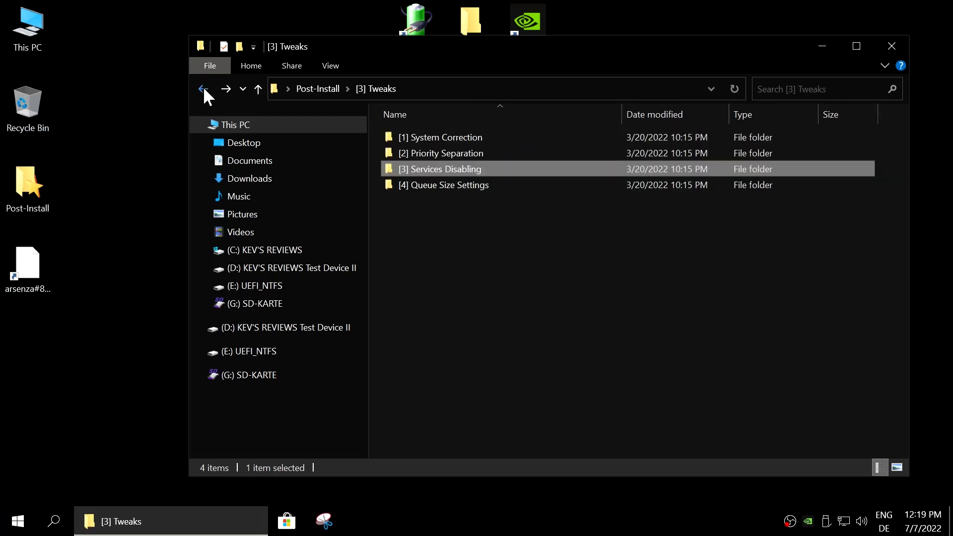
pyautogui.doubleClick(425, 184)
pyautogui.doubleClick(480, 138)
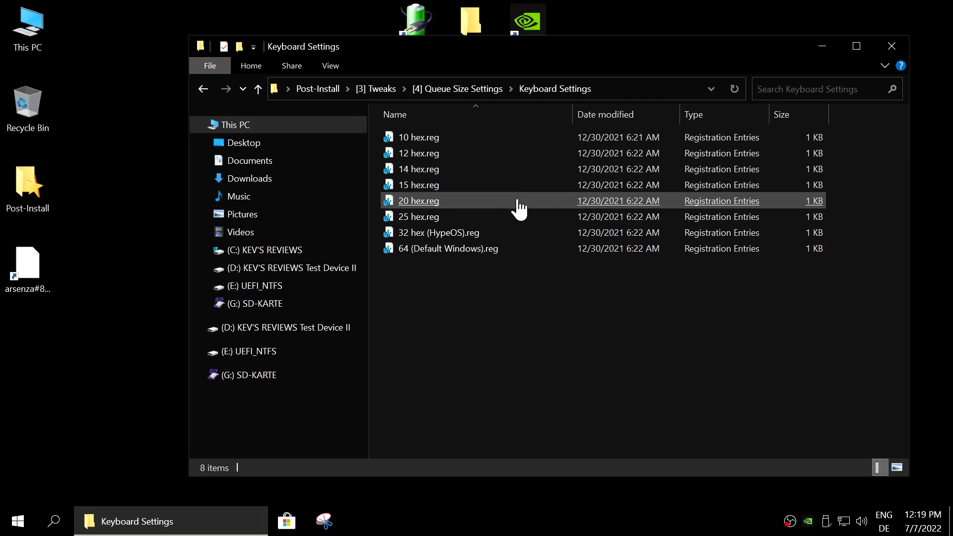
pyautogui.click(202, 90)
pyautogui.doubleClick(419, 154)
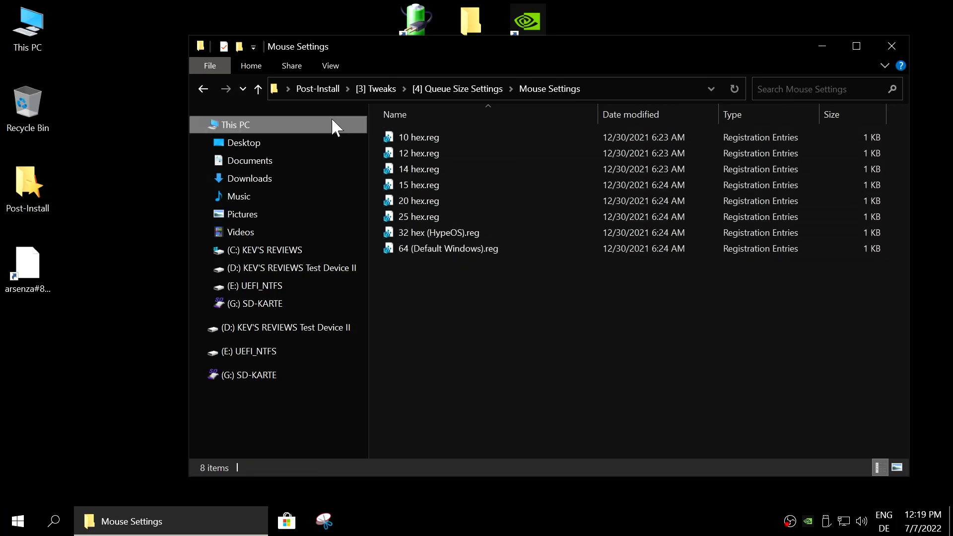
pyautogui.click(202, 89)
pyautogui.click(203, 89)
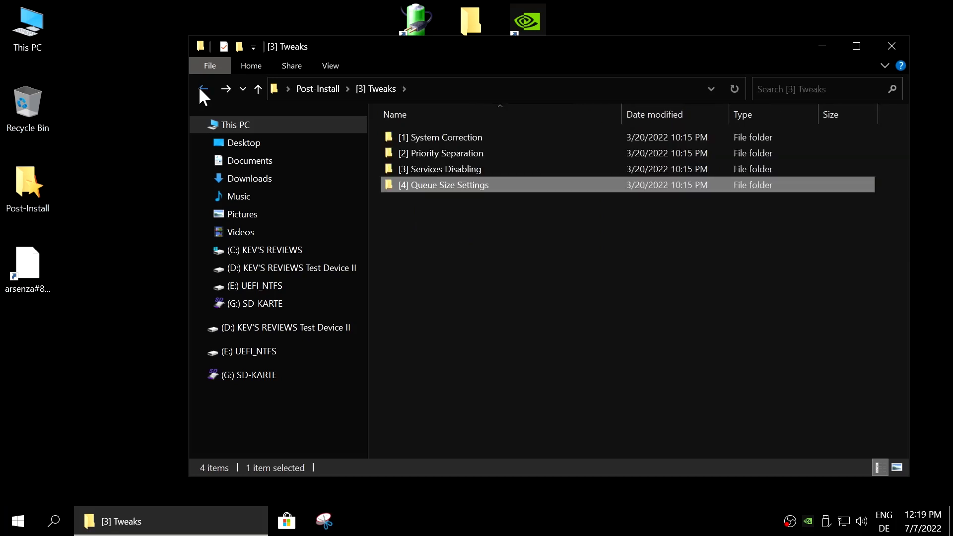
# View the Background (black).jpg and Background (white).jpg images in the Wallpapers folder of Post-Install, closing each one after viewing
pyautogui.click(201, 90)
pyautogui.doubleClick(402, 185)
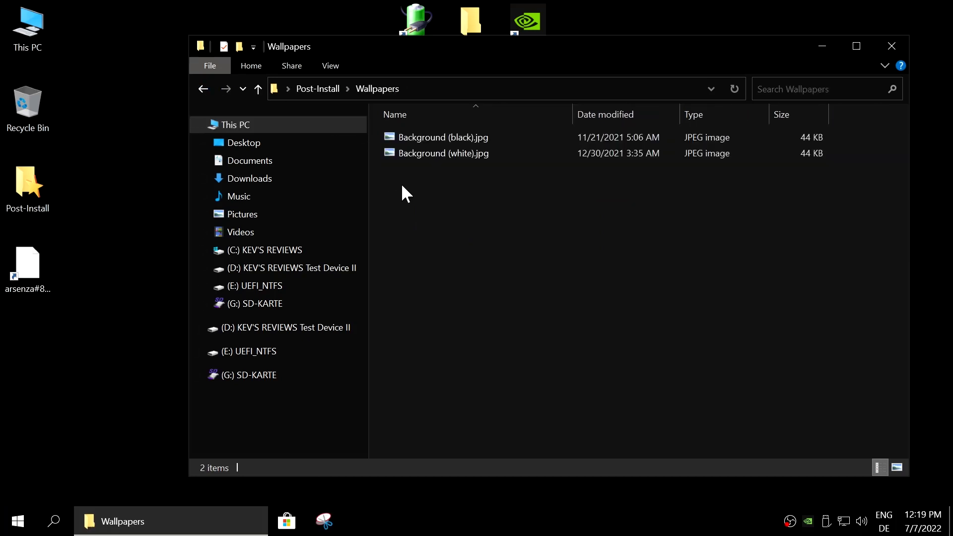
pyautogui.doubleClick(416, 141)
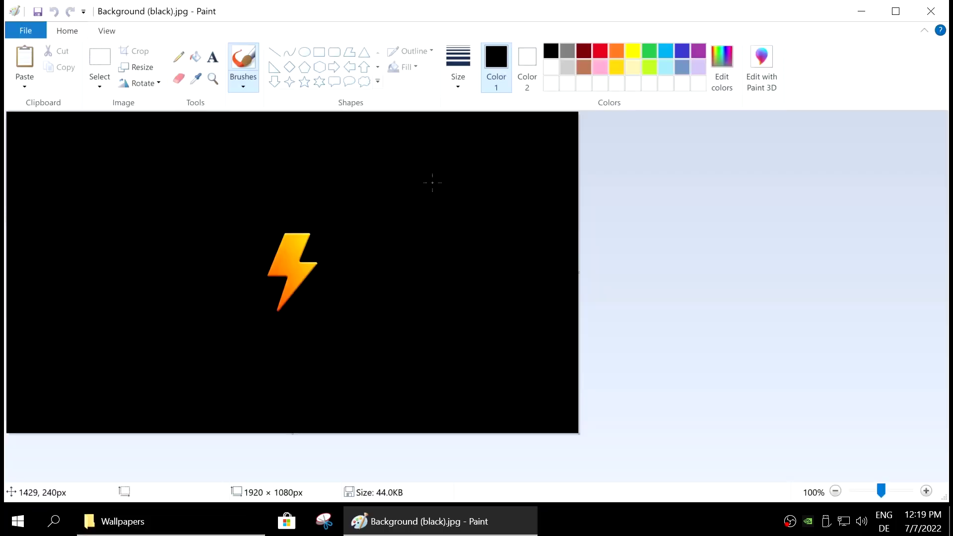
pyautogui.click(931, 11)
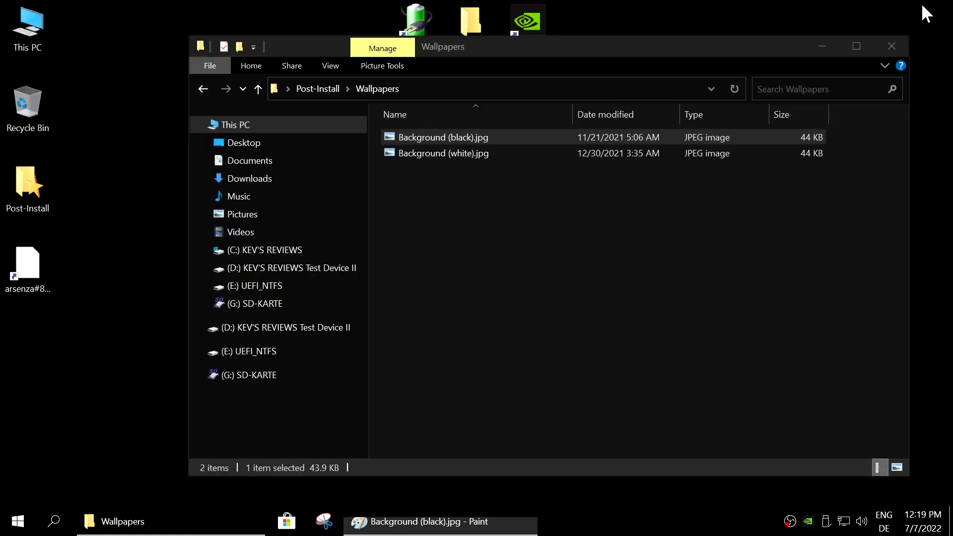
pyautogui.click(444, 158)
pyautogui.doubleClick(444, 157)
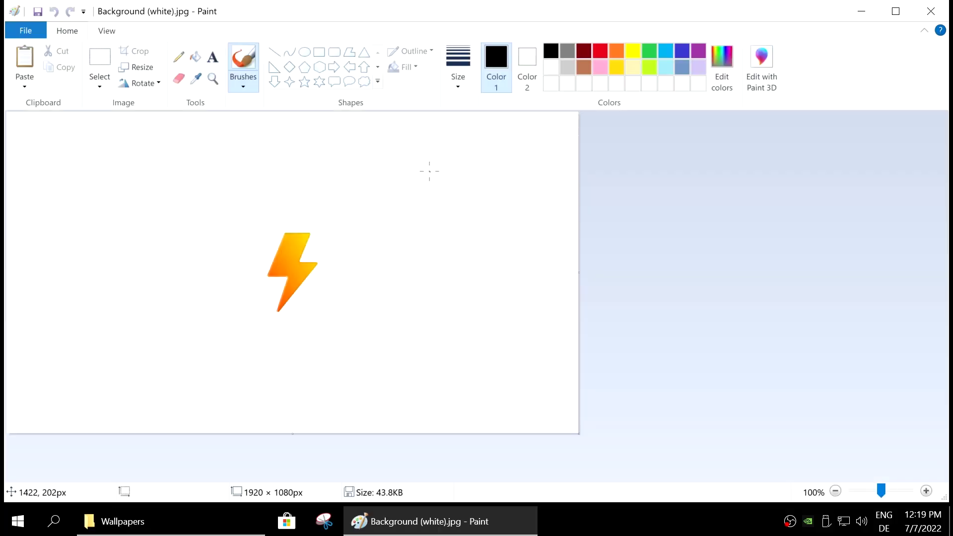
pyautogui.click(931, 11)
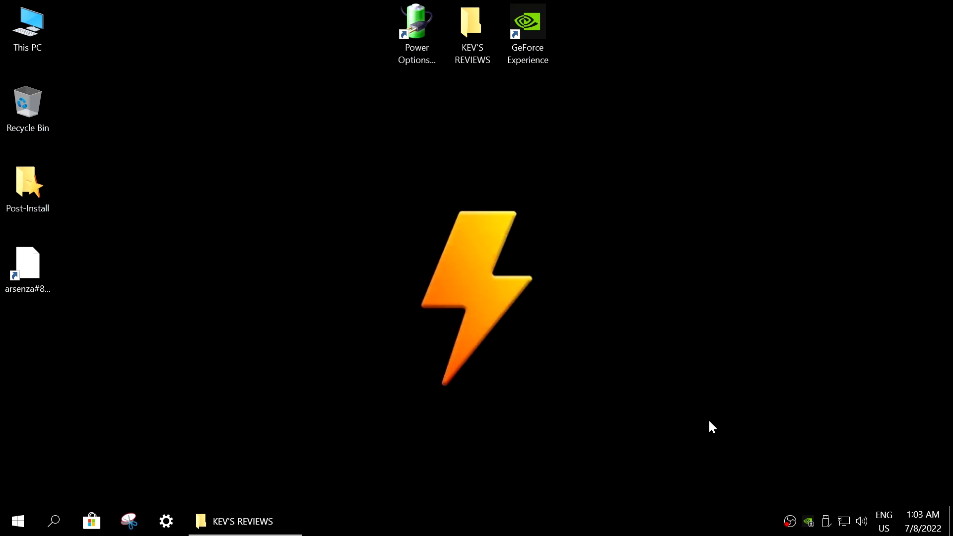
# Open NVIDIA Control Panel, widen its task list to show the full entries, and view the program's About information
pyautogui.rightClick(809, 522)
pyautogui.click(815, 469)
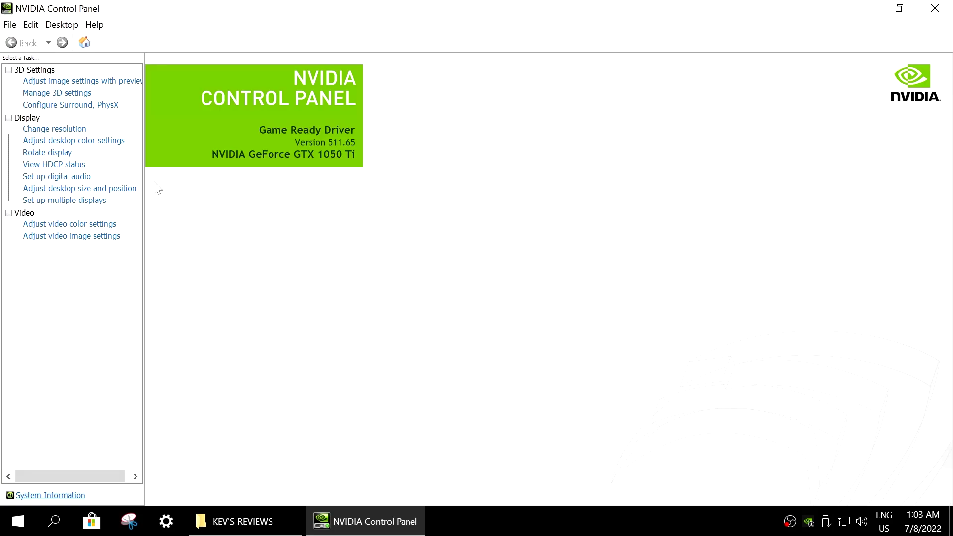
pyautogui.moveTo(144, 177); pyautogui.dragTo(168, 180)
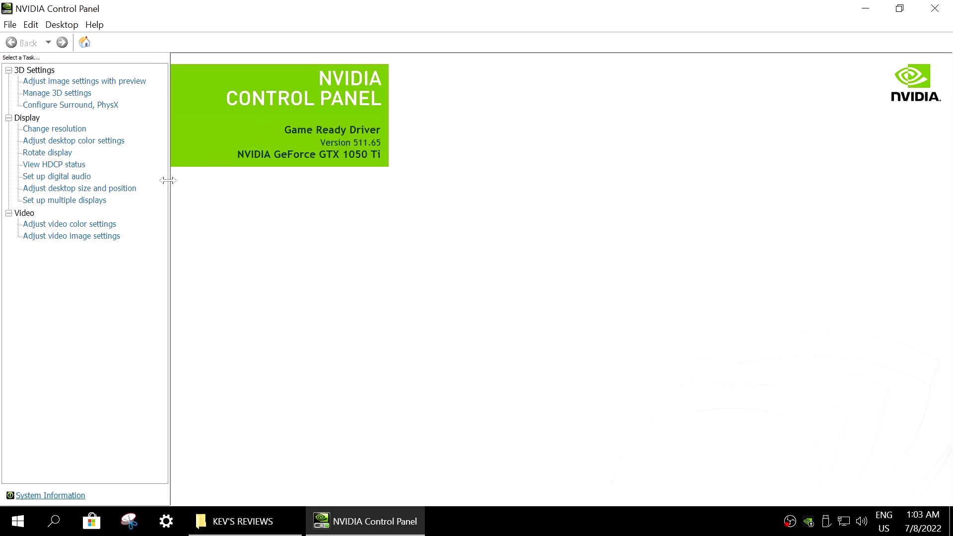
pyautogui.click(12, 25)
pyautogui.moveTo(108, 30)
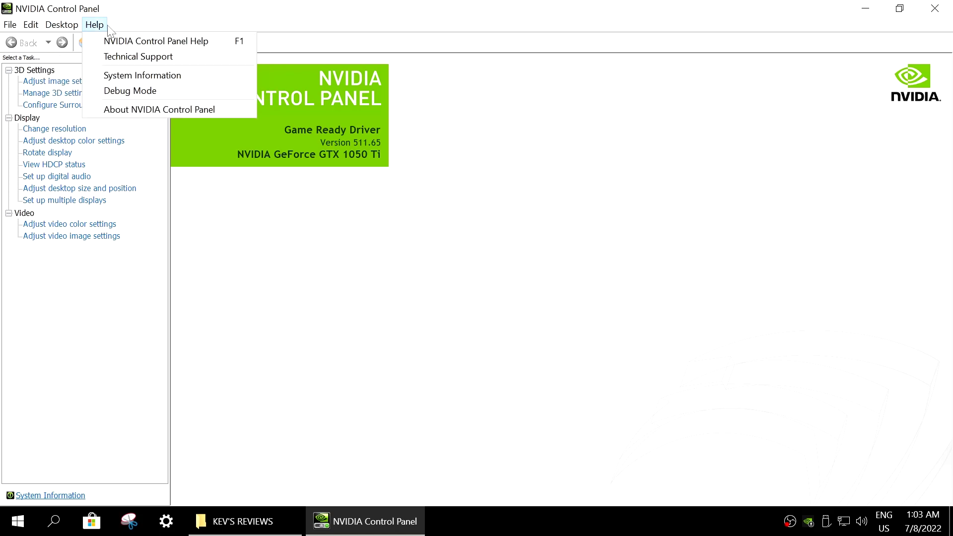
pyautogui.click(128, 109)
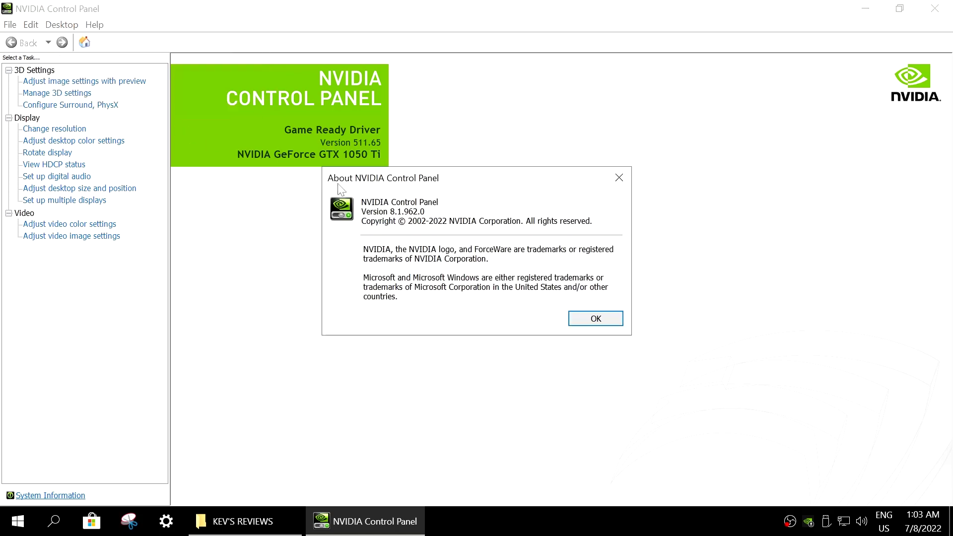
pyautogui.click(595, 318)
# Examine the 3D Settings pages for image settings with preview, Manage 3D settings, and Surround and PhysX configuration
pyautogui.click(76, 83)
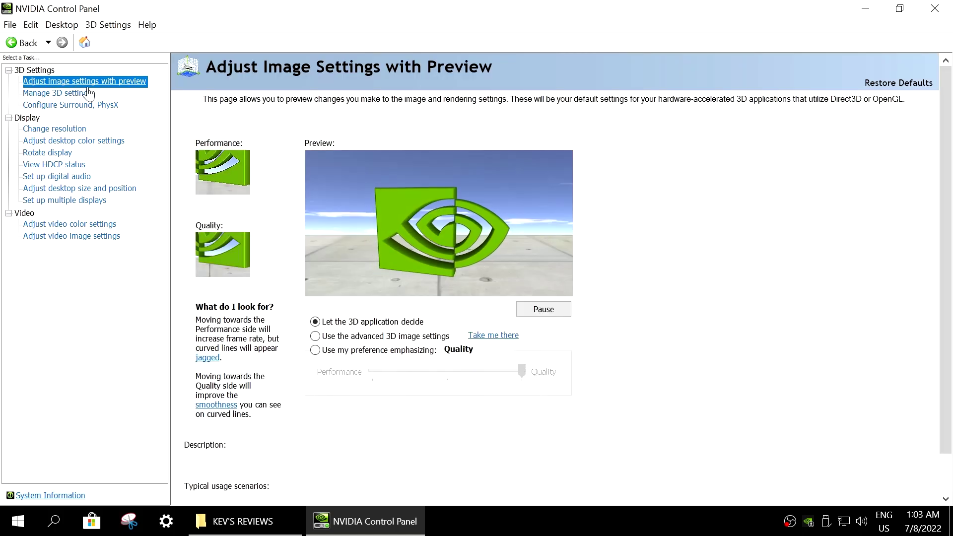
pyautogui.scroll(-1, 373, 158)
pyautogui.scroll(1, 373, 158)
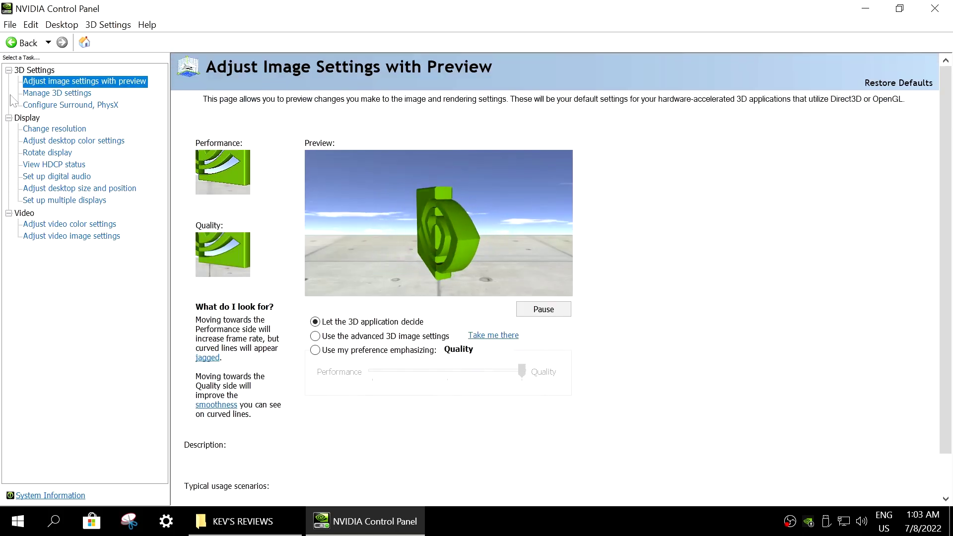
pyautogui.click(57, 93)
pyautogui.scroll(-4, 770, 247)
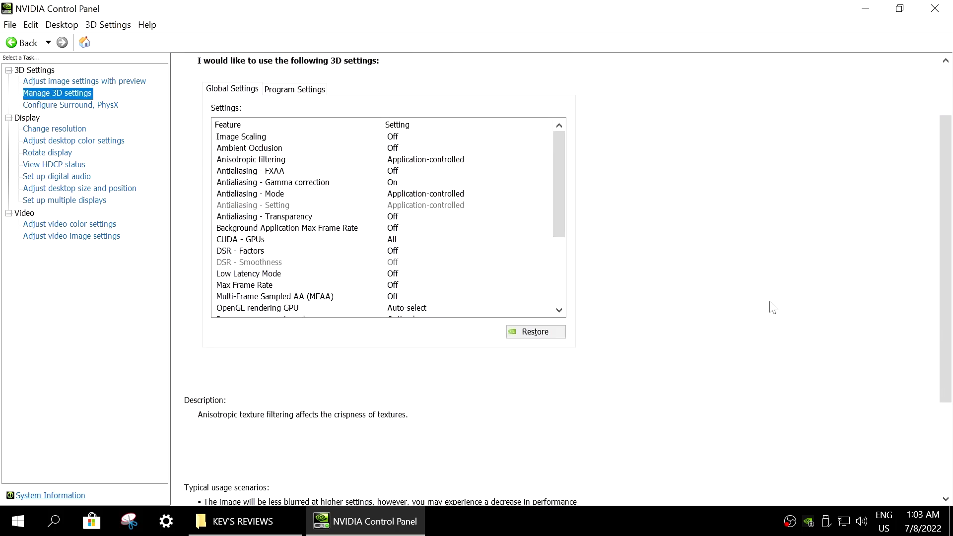
pyautogui.scroll(4, 770, 247)
pyautogui.moveTo(554, 249); pyautogui.dragTo(559, 217)
pyautogui.click(81, 106)
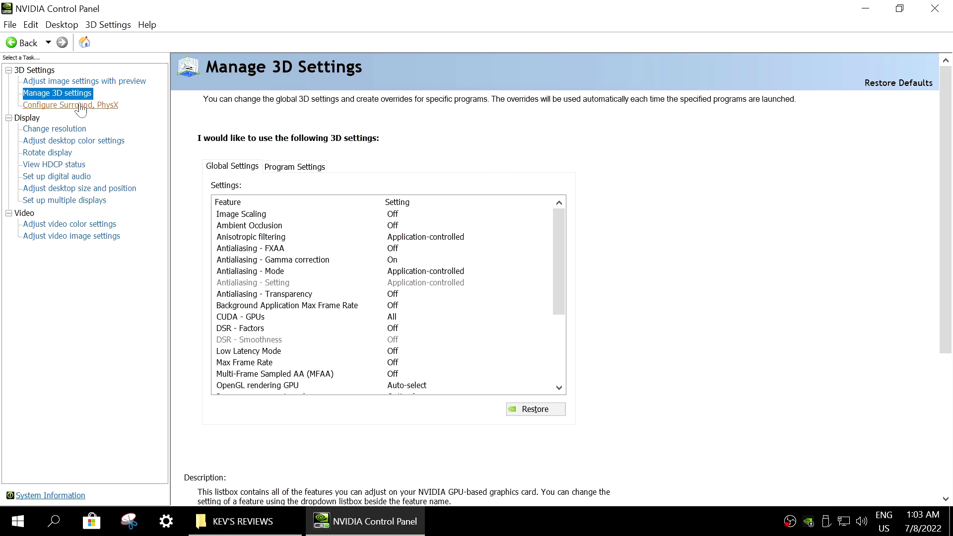
pyautogui.scroll(-4, 449, 231)
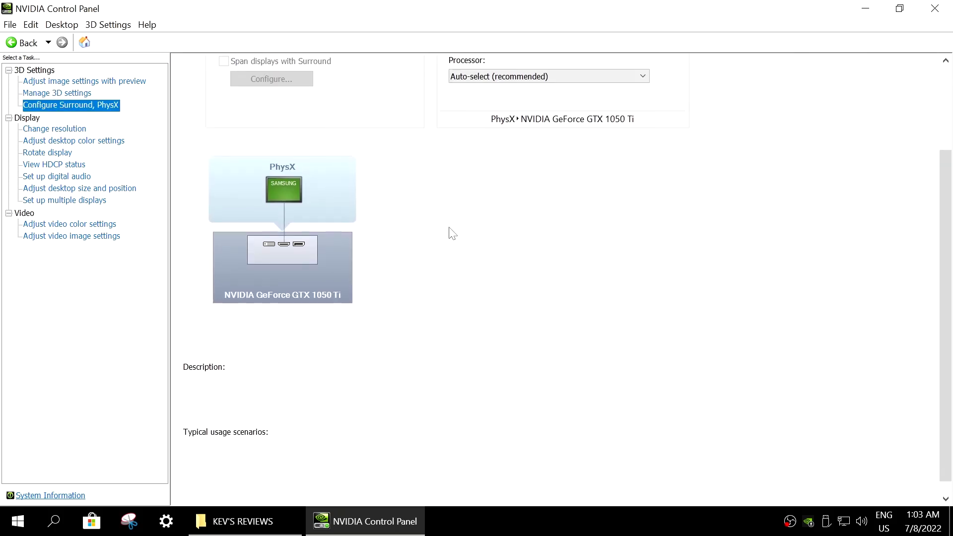
pyautogui.scroll(4, 449, 230)
# Examine the Display pages for resolution, desktop color, rotation, HDCP status, digital audio, desktop size and position, and multiple displays
pyautogui.click(81, 130)
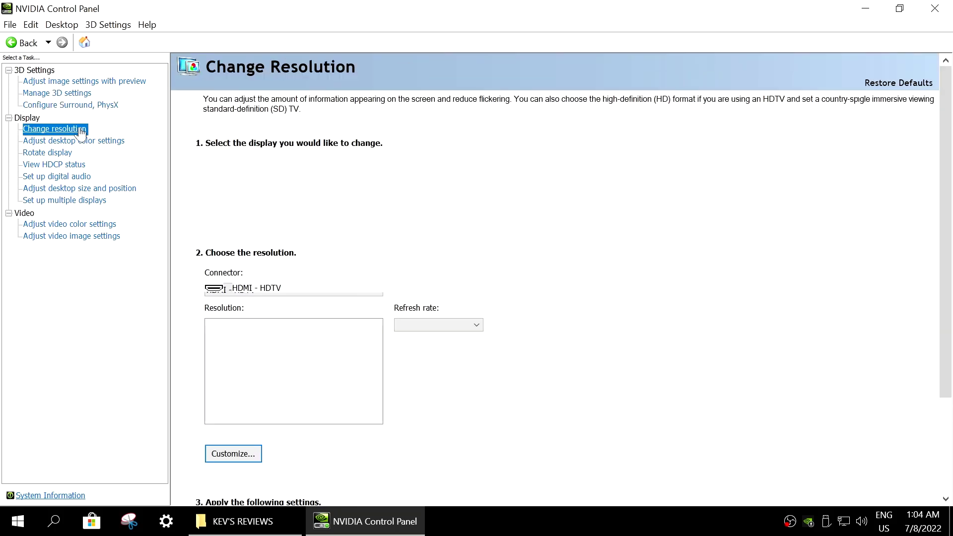
pyautogui.click(79, 143)
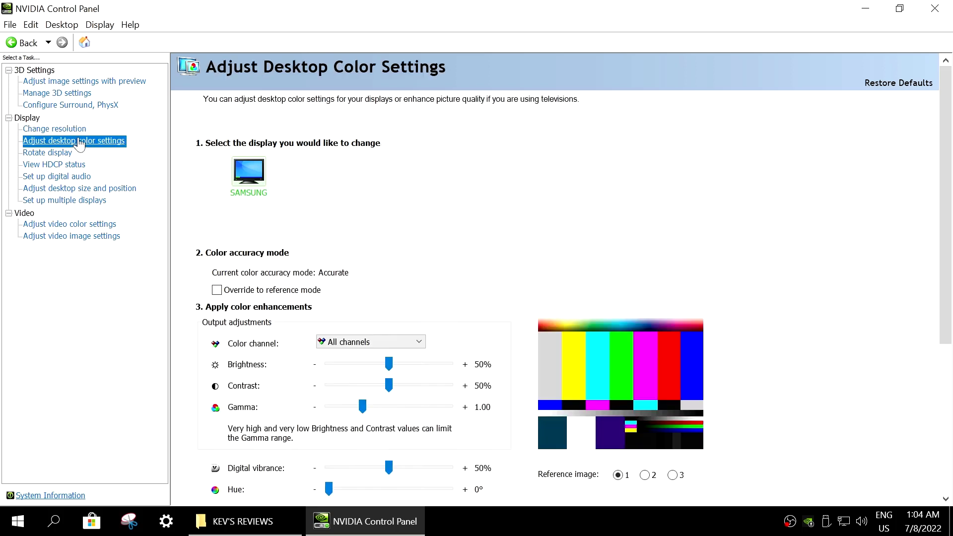
pyautogui.click(65, 154)
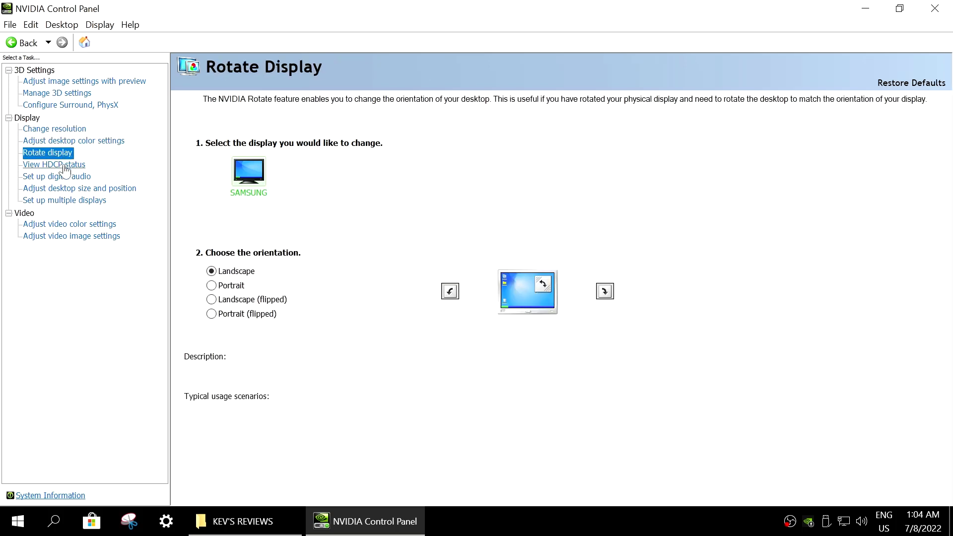
pyautogui.click(65, 166)
pyautogui.click(62, 178)
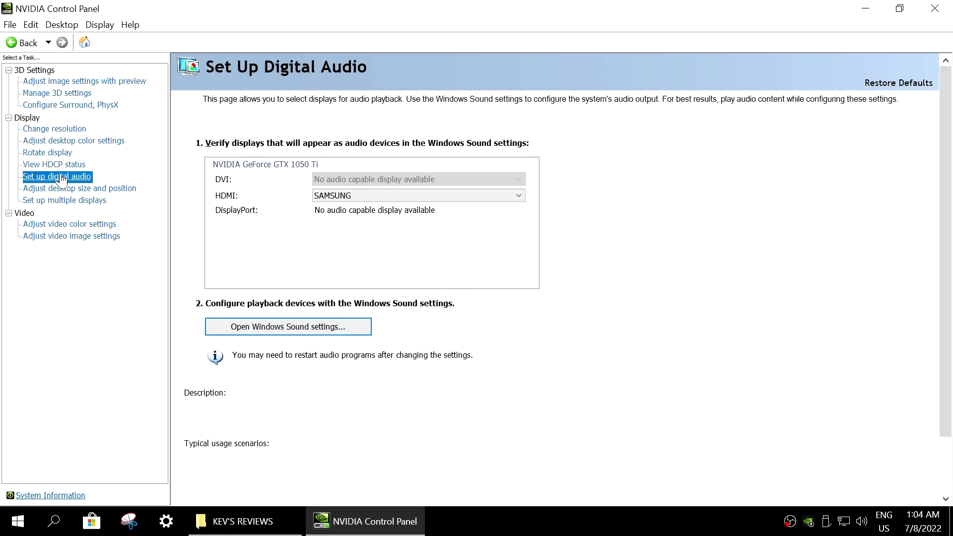
pyautogui.click(65, 188)
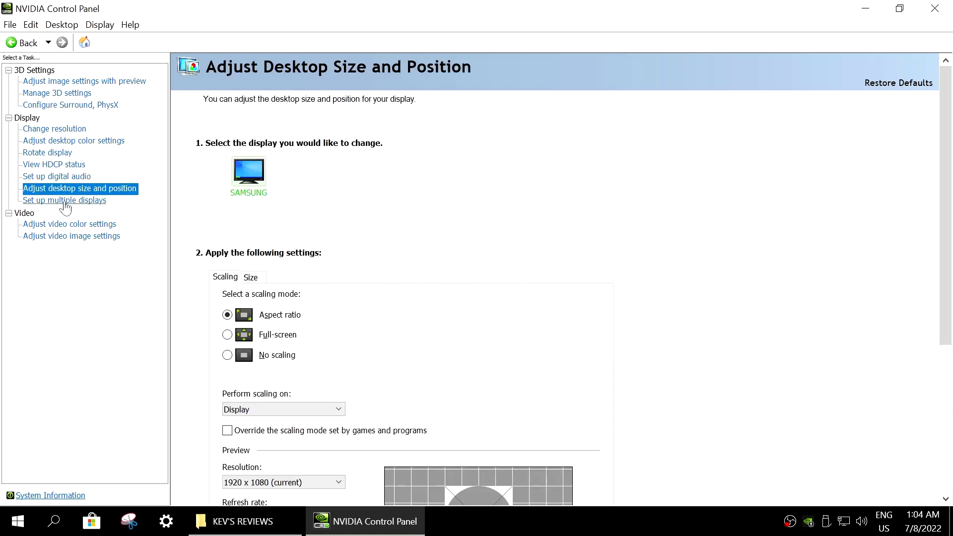
pyautogui.click(66, 202)
# Examine the video color and video image settings pages, and view the graphics card's System Information
pyautogui.click(60, 225)
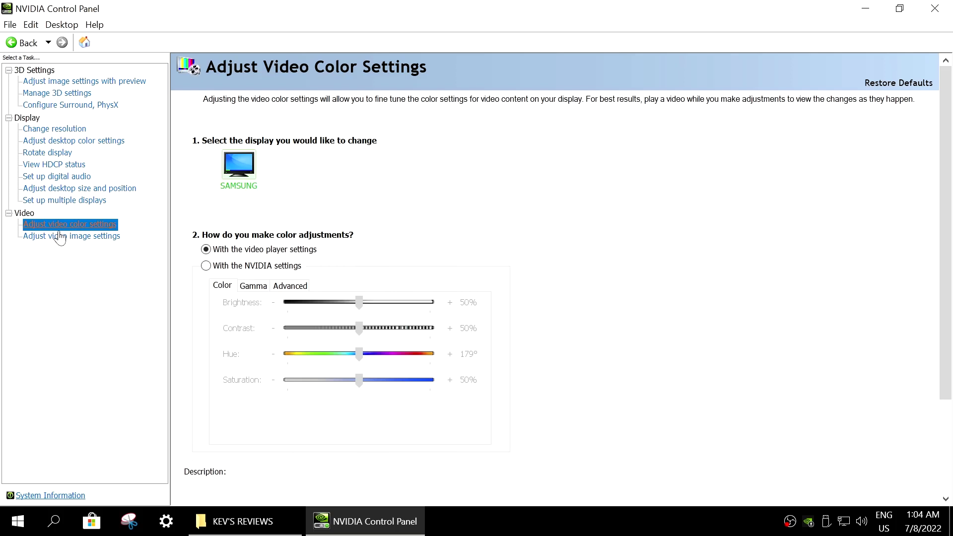
pyautogui.click(61, 238)
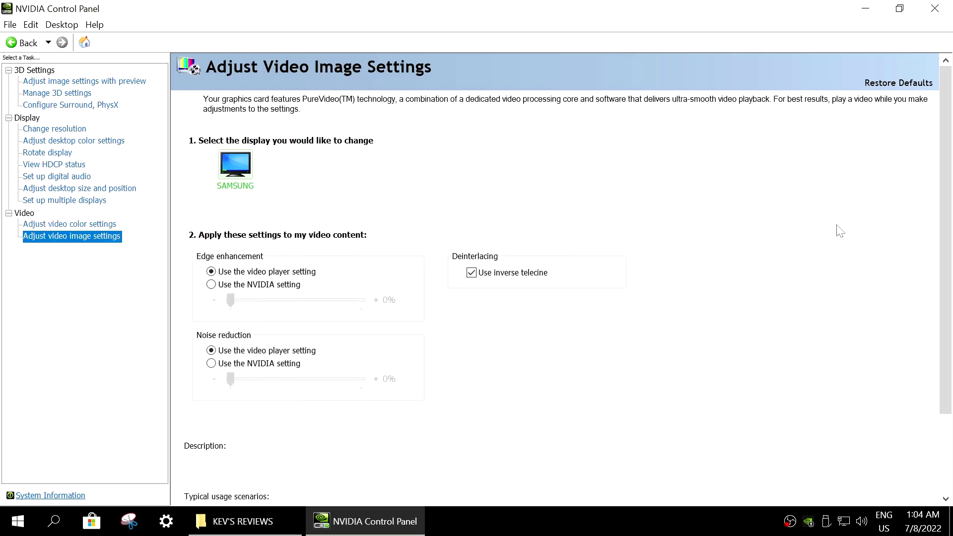
pyautogui.scroll(-4, 839, 231)
pyautogui.scroll(4, 522, 258)
pyautogui.click(47, 497)
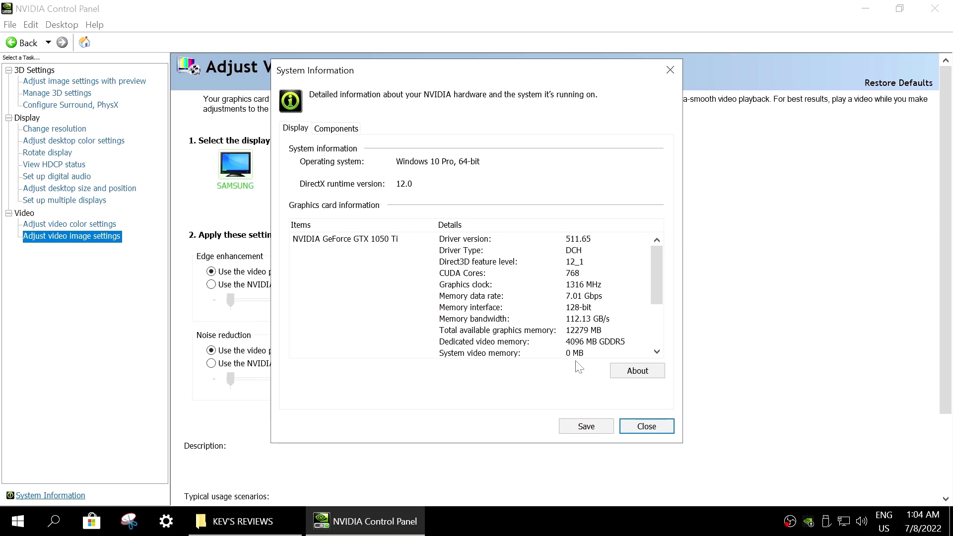
pyautogui.click(646, 424)
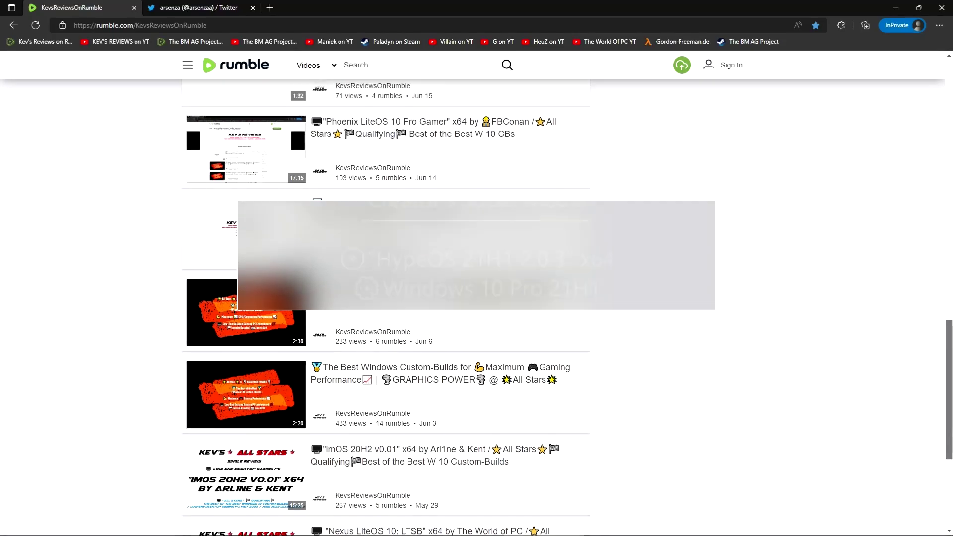
# In the Edge browser, look through the KevsReviewsOnRumble video list back up to the channel header
pyautogui.scroll(6, 386, 298)
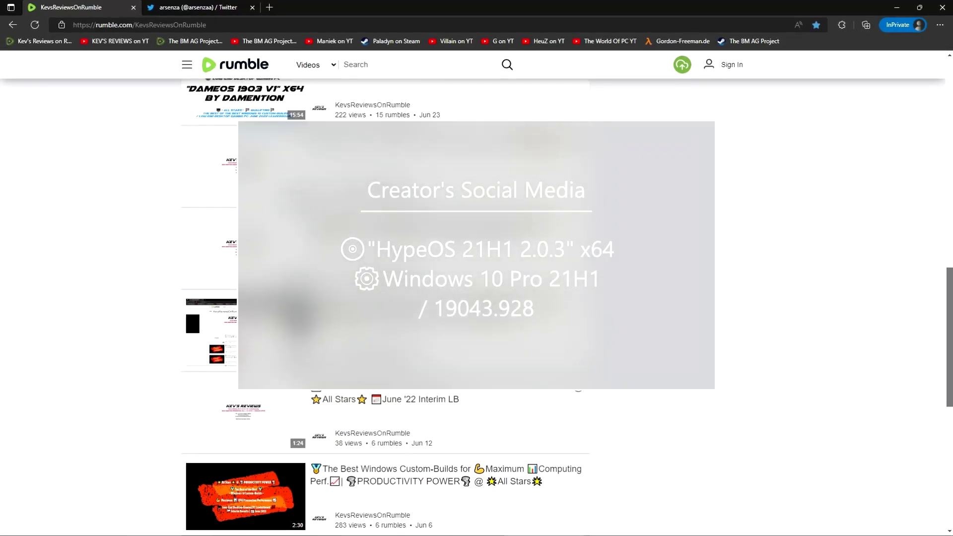
pyautogui.scroll(10, 385, 297)
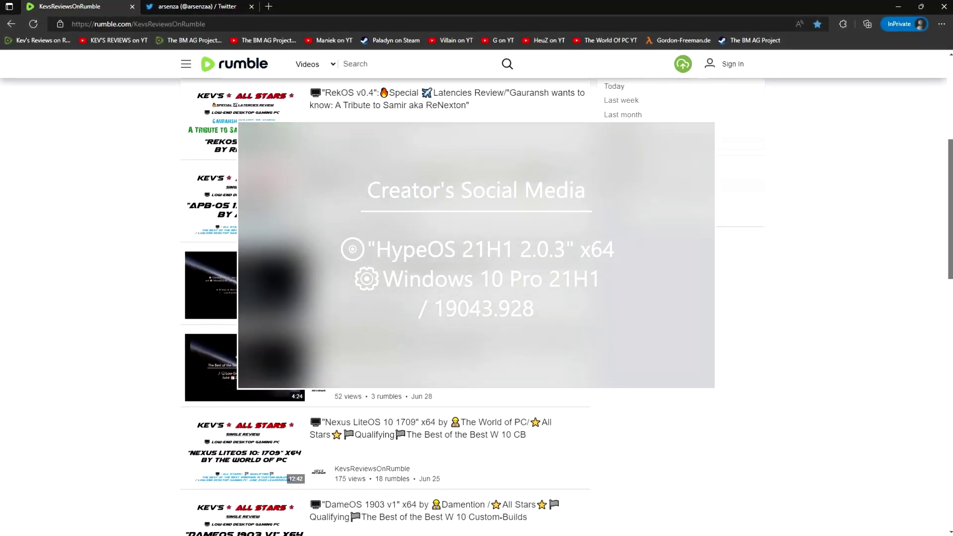
pyautogui.scroll(3, 385, 298)
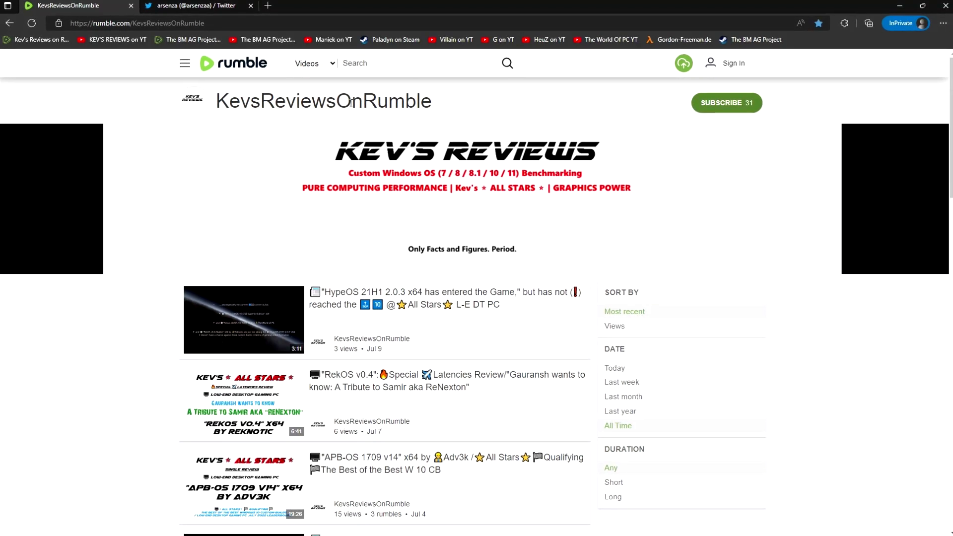
# Switch to the HypeOS creator's Twitter profile and look through its bio and retweeted posts
pyautogui.click(202, 6)
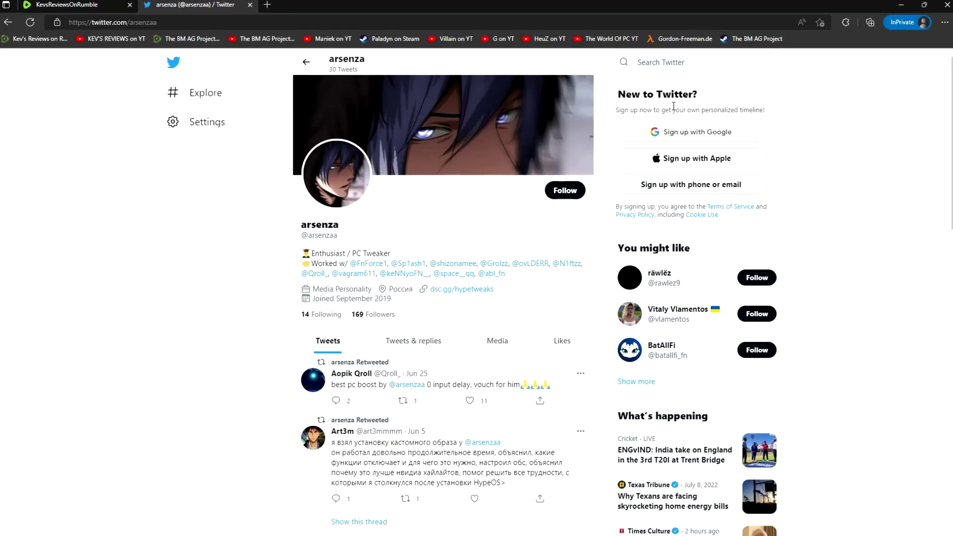
pyautogui.scroll(-1, 898, 101)
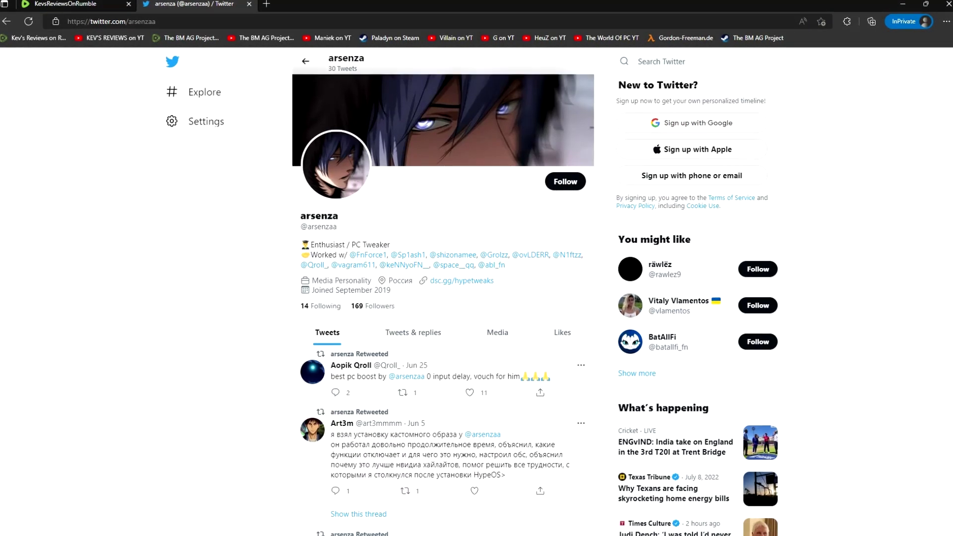
pyautogui.scroll(-3, 898, 101)
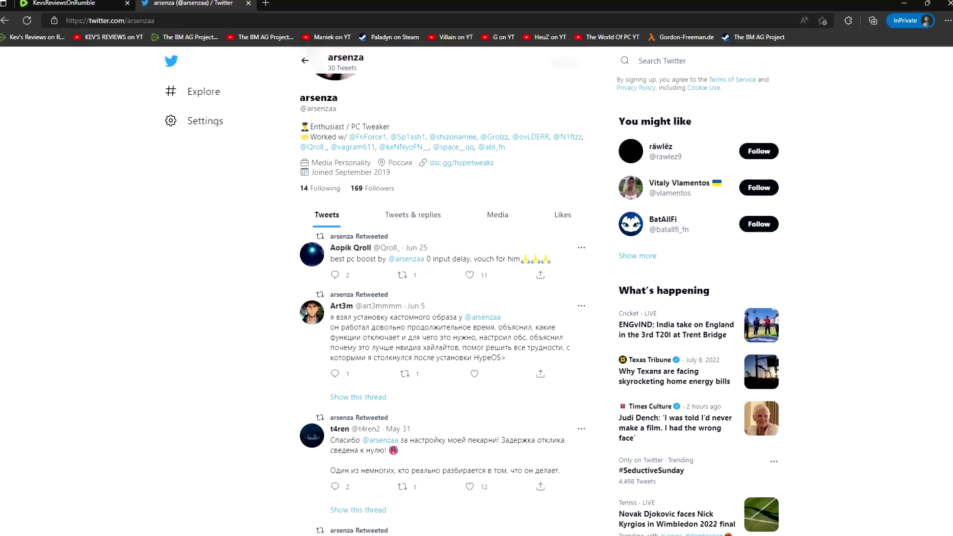
pyautogui.scroll(-1, 441, 298)
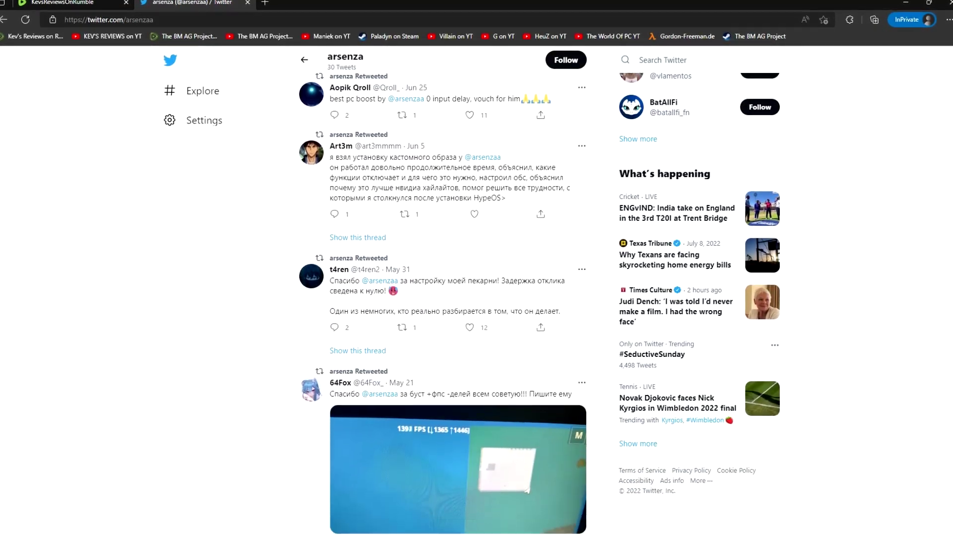
pyautogui.scroll(-1, 442, 297)
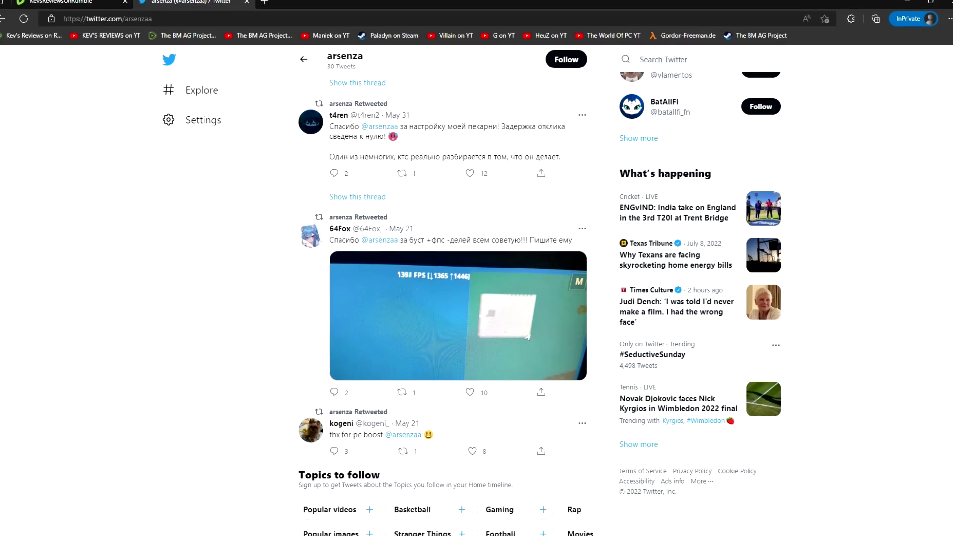
pyautogui.scroll(-1, 442, 298)
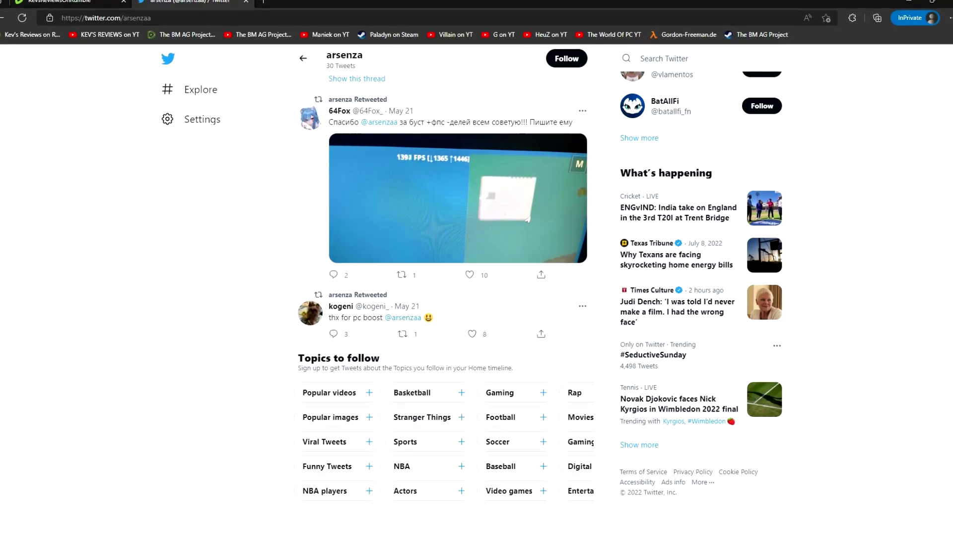
pyautogui.scroll(3, 456, 298)
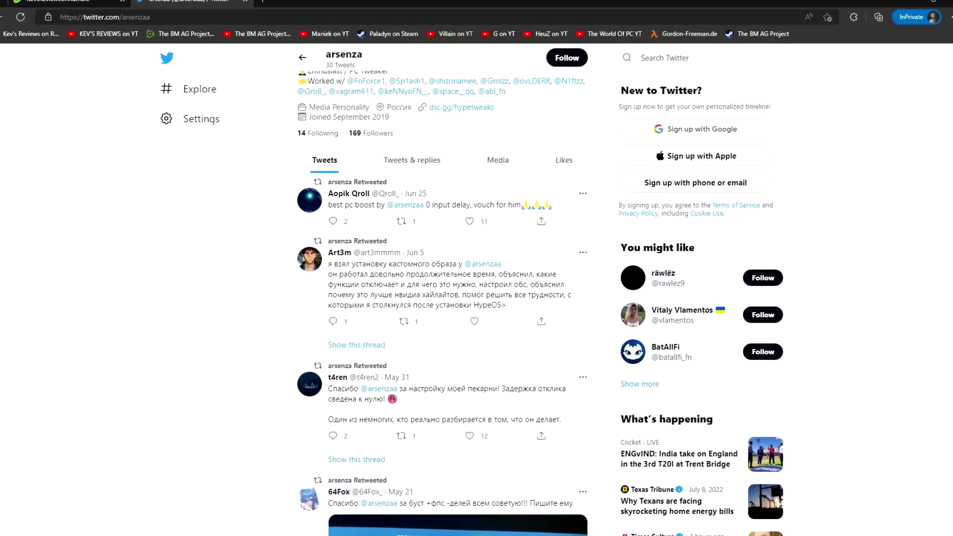